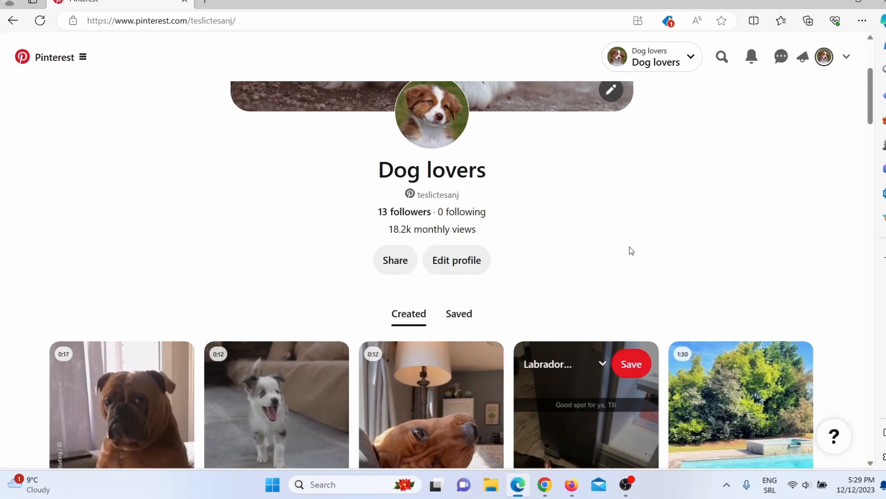
# Switch to the Chrome window with Pinterest and search for "dog quotes"
pyautogui.click(552, 488)
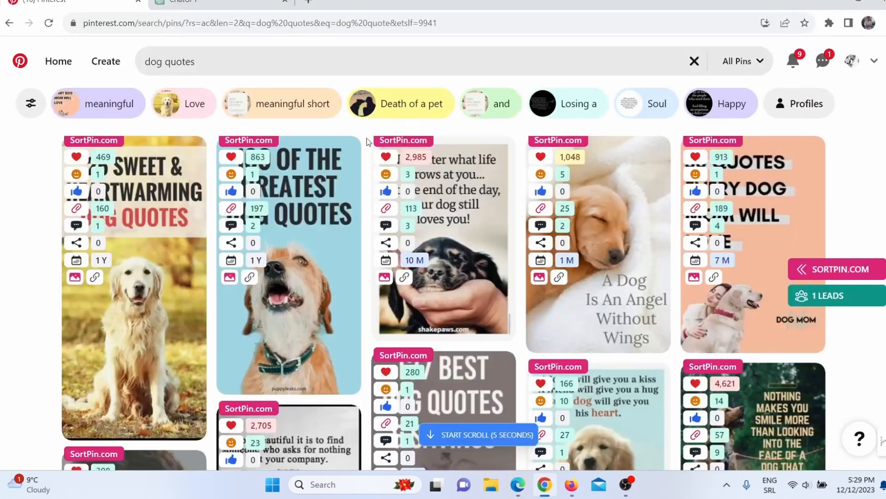
pyautogui.click(306, 71)
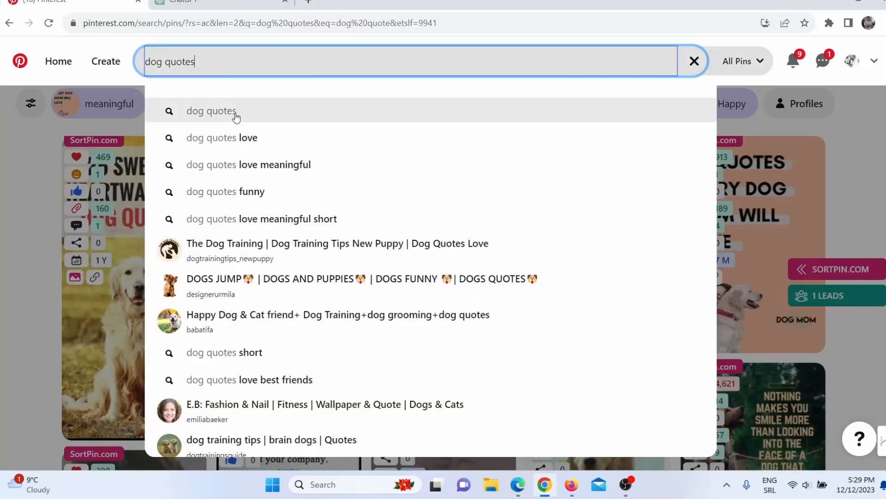
pyautogui.click(234, 112)
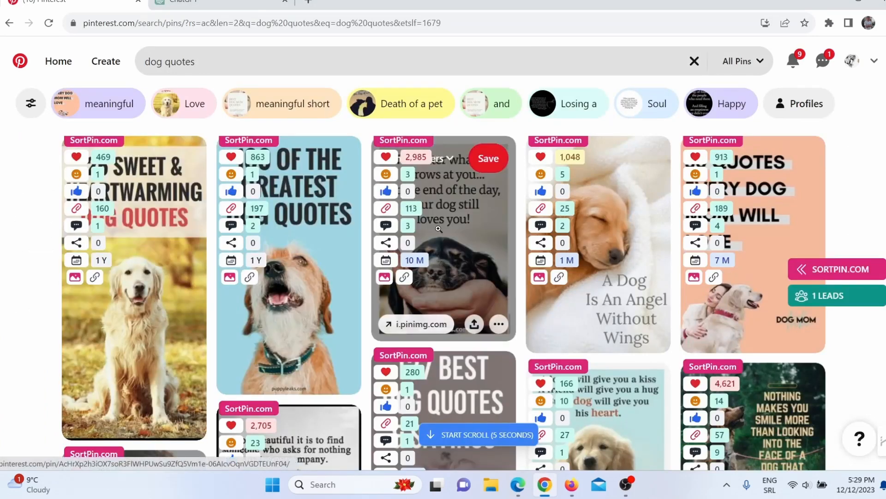
# Examine the dog quote pins and their SortPin engagement statistics and ages for popular quote ideas
pyautogui.scroll(-4, 443, 226)
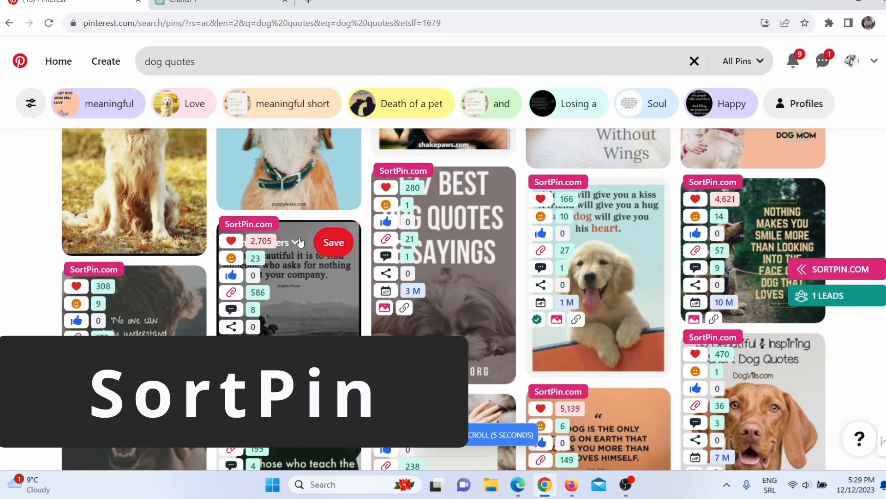
pyautogui.scroll(-6, 508, 259)
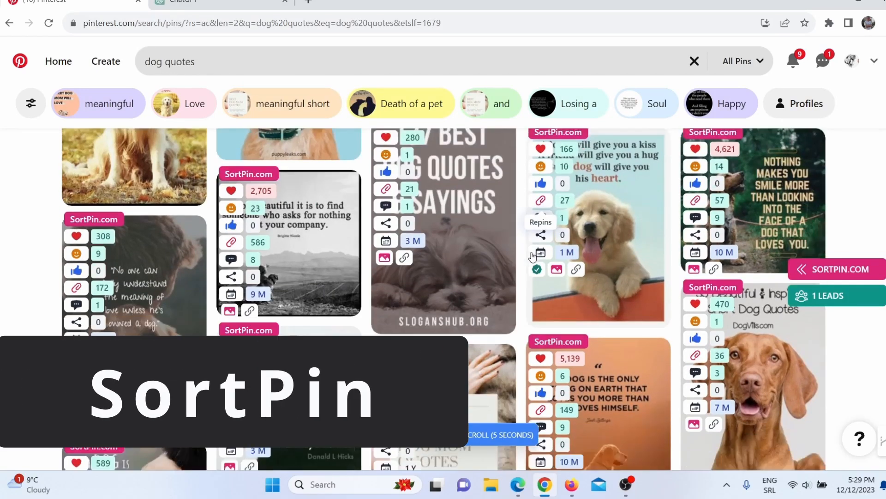
pyautogui.scroll(-3, 533, 256)
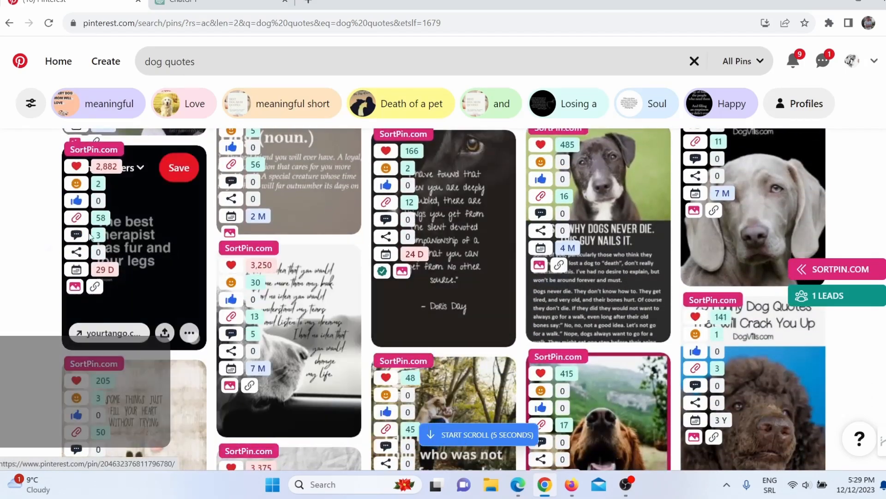
pyautogui.scroll(-10, 495, 251)
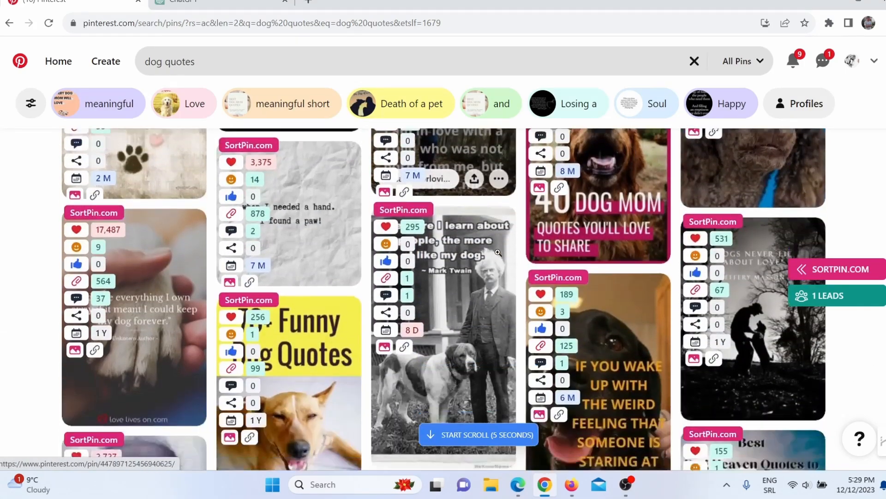
pyautogui.scroll(-10, 497, 250)
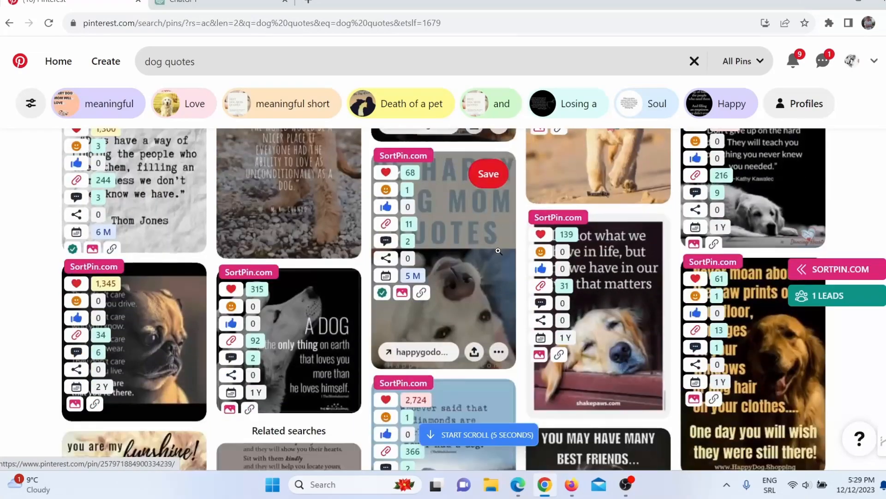
pyautogui.scroll(-5, 499, 240)
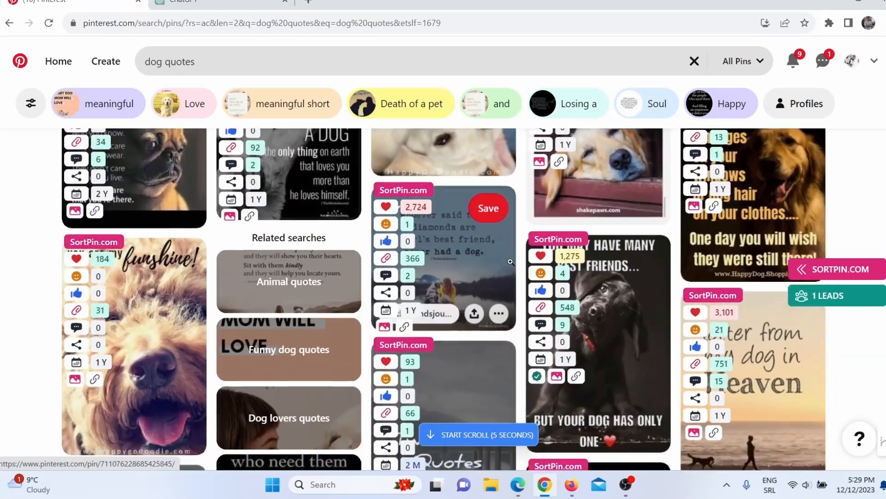
pyautogui.scroll(-6, 511, 261)
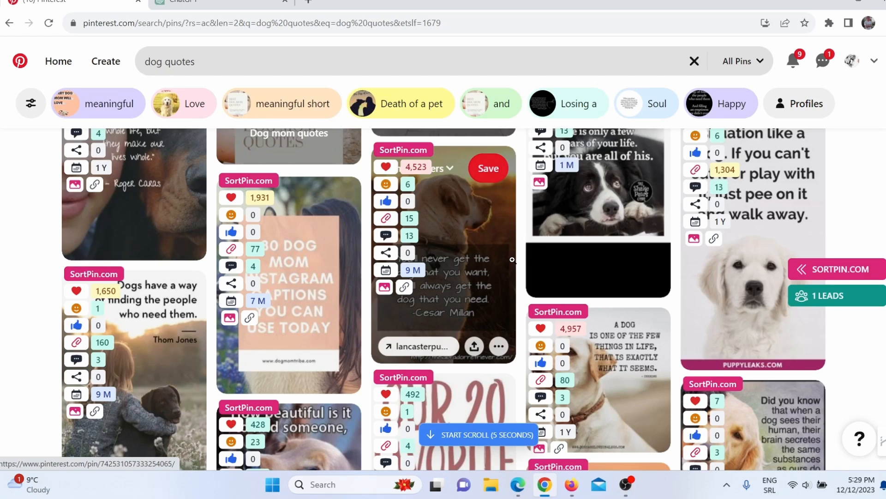
# Switch to ChatGPT and submit the prompt "give me 10 dog quotes"
pyautogui.click(214, 4)
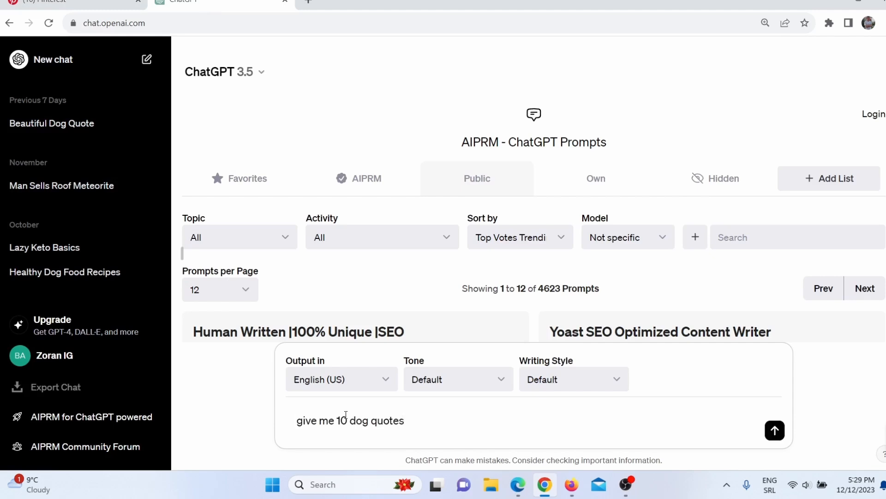
pyautogui.press('Return')
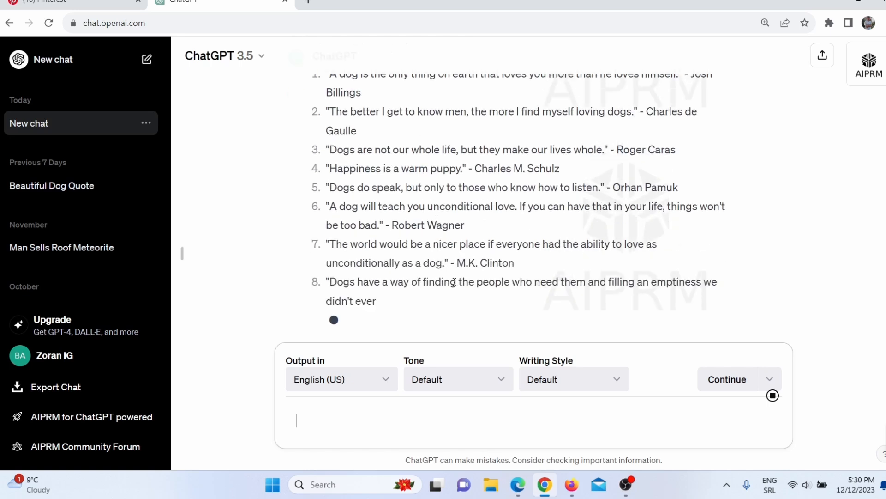
# Switch to Canva, find the Pinterest Pin (1000 × 1500 px) format, and create a blank design from it
pyautogui.hotkey('alt', 'Tab')
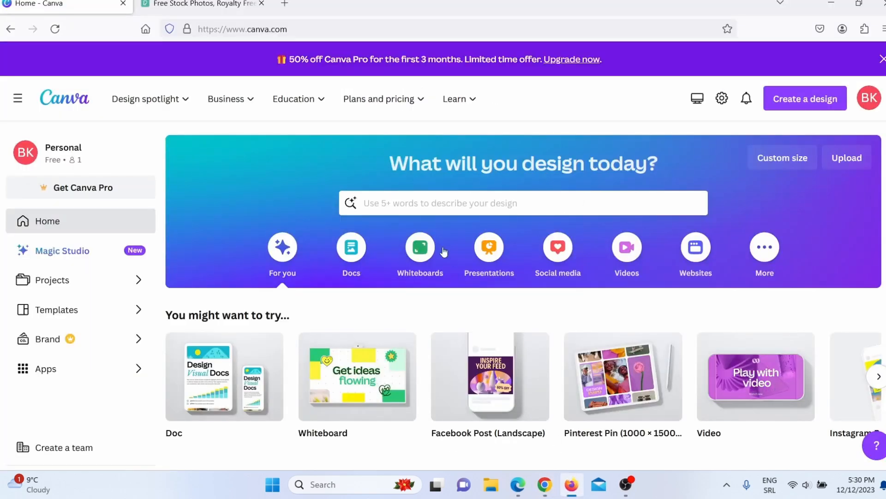
pyautogui.click(430, 206)
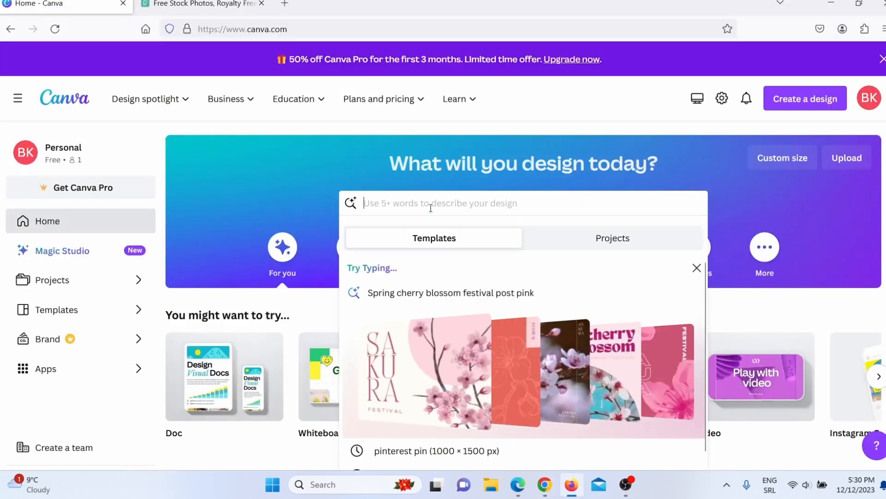
pyautogui.write('pinterest pin')
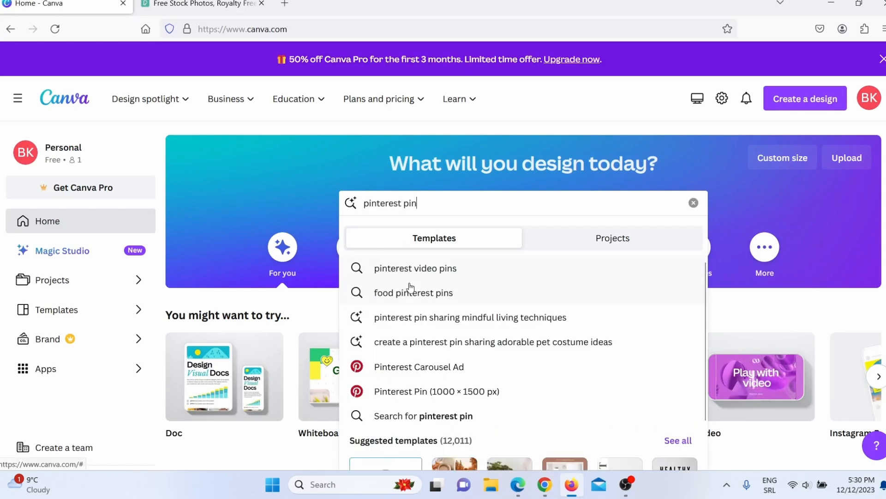
pyautogui.click(405, 390)
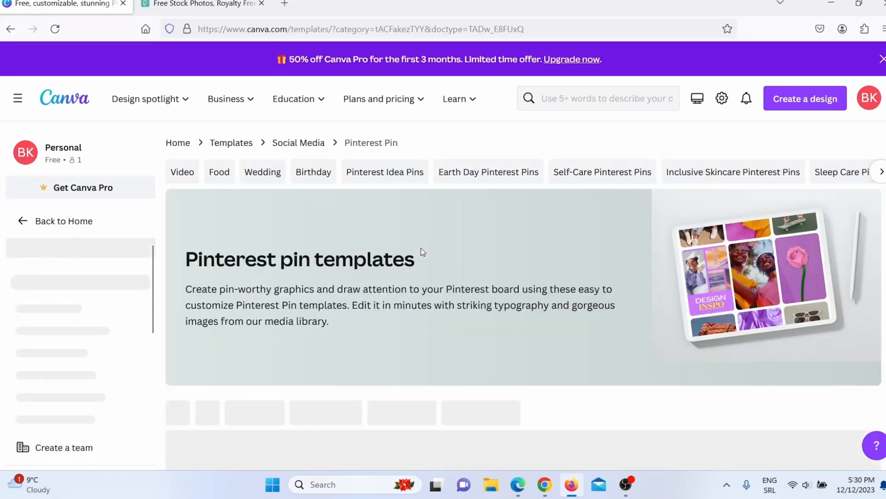
pyautogui.scroll(-5, 420, 249)
pyautogui.click(226, 294)
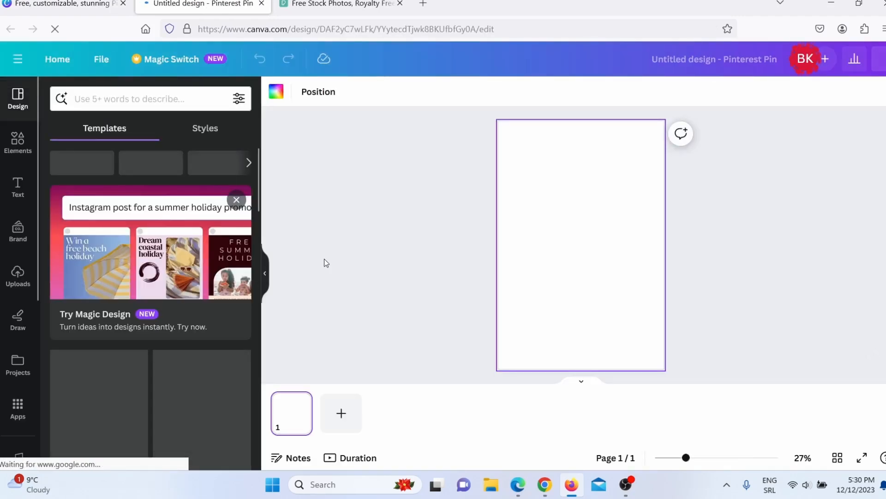
# Switch to Pexels and search its free videos for "dog"
pyautogui.click(322, 3)
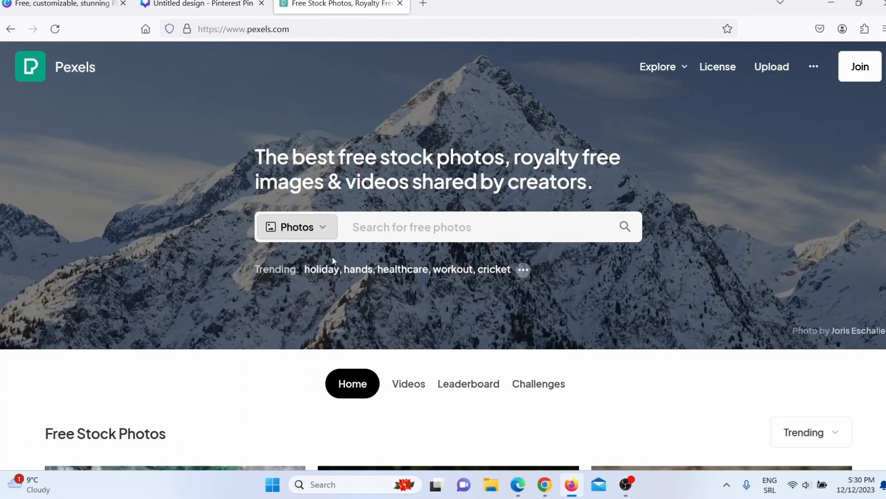
pyautogui.click(316, 231)
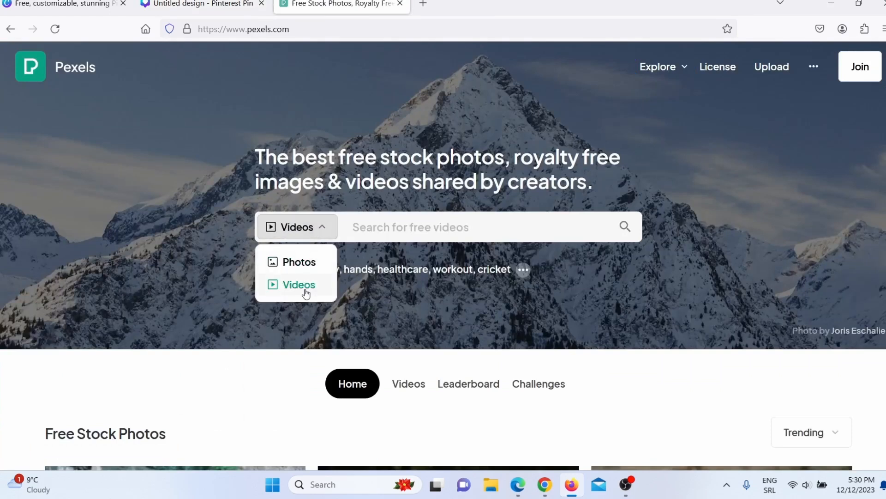
pyautogui.click(372, 224)
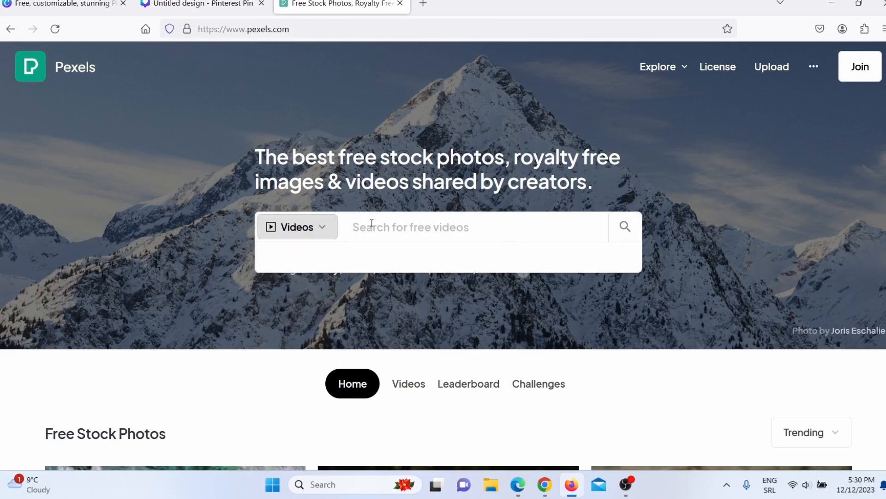
pyautogui.write('dog')
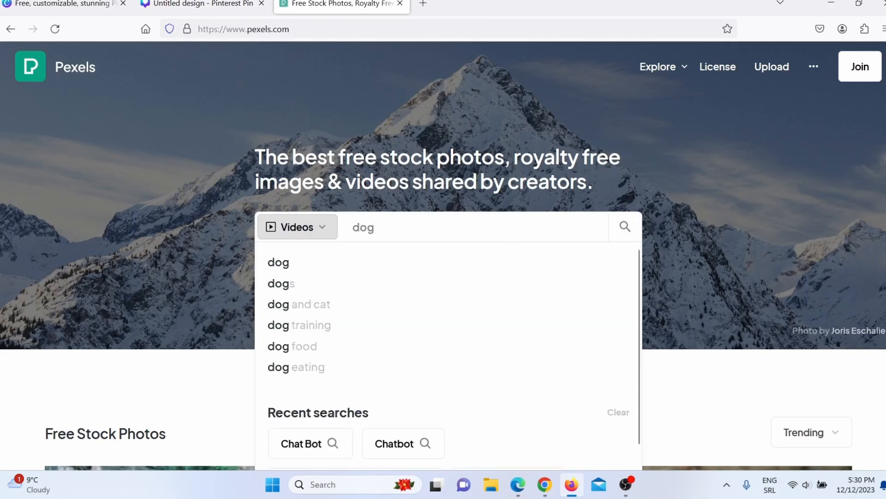
pyautogui.press('Return')
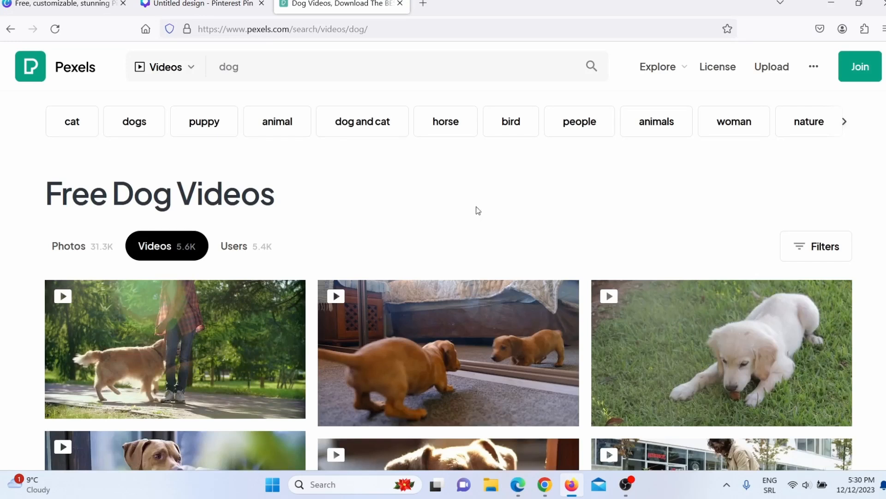
# Filter the dog video results to Vertical orientation
pyautogui.click(829, 253)
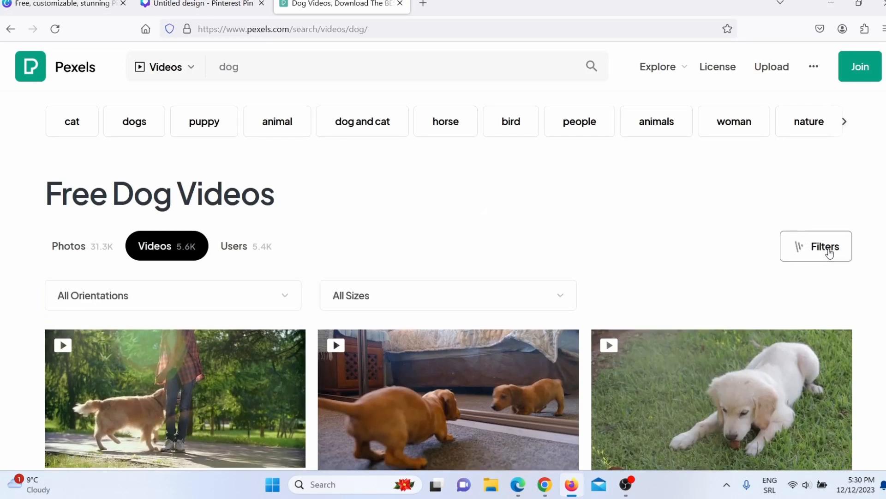
pyautogui.click(226, 296)
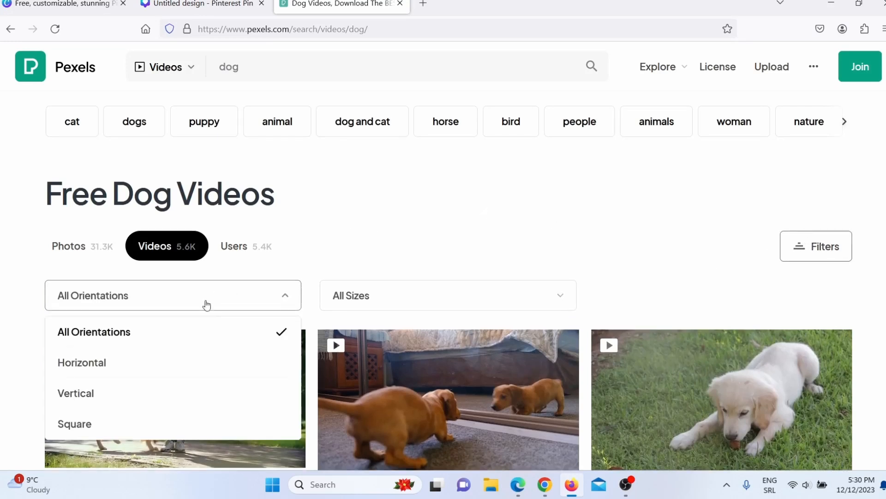
pyautogui.click(95, 399)
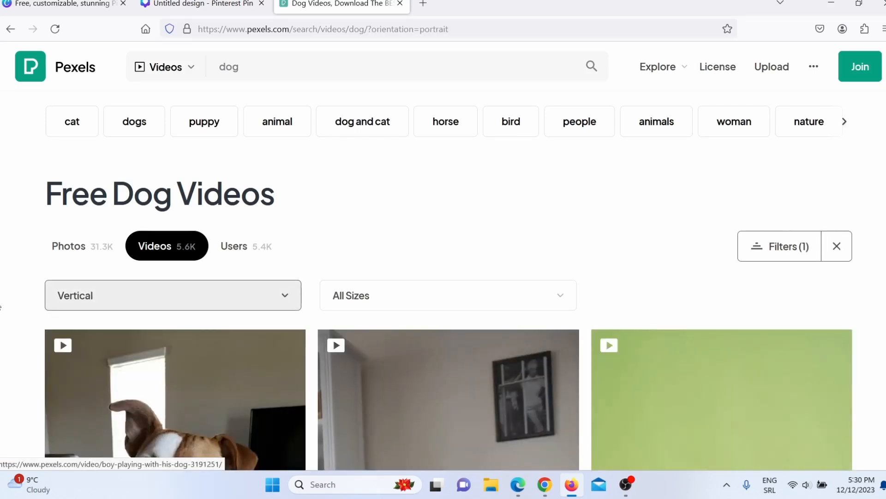
# Look through the vertical dog videos for a clip suitable as a Pinterest pin background
pyautogui.scroll(-4, 1, 307)
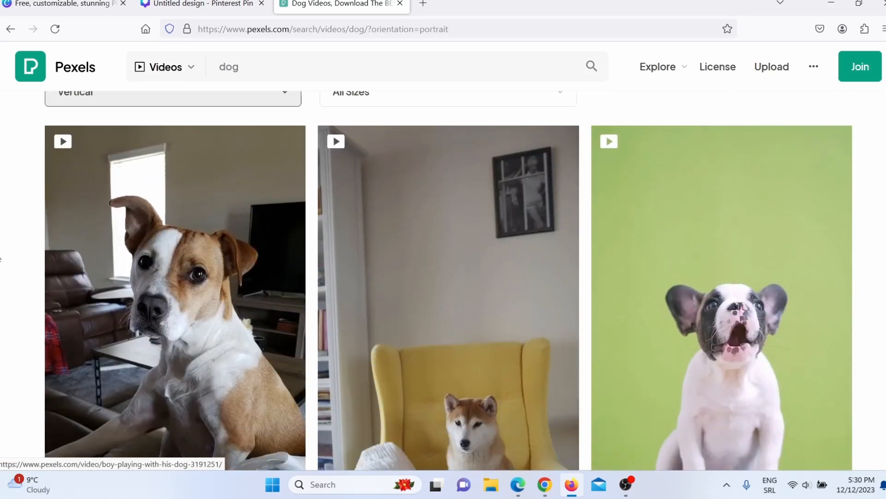
pyautogui.scroll(-15, 884, 298)
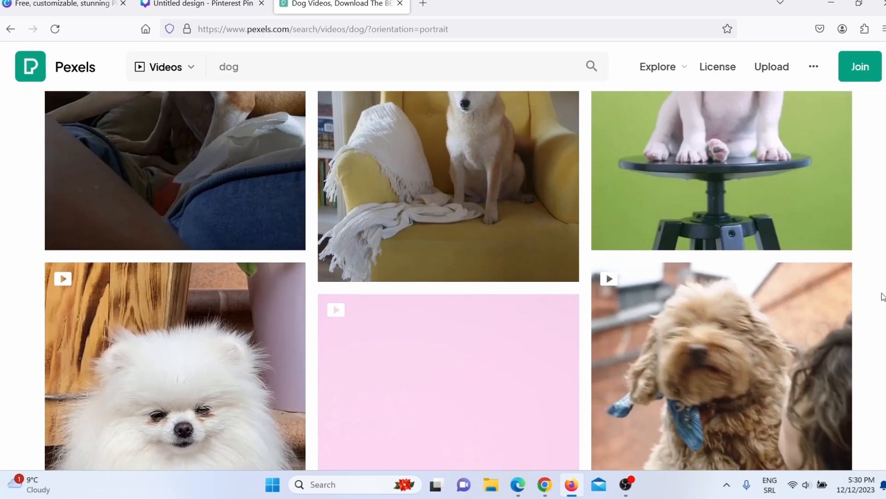
pyautogui.scroll(-12, 882, 296)
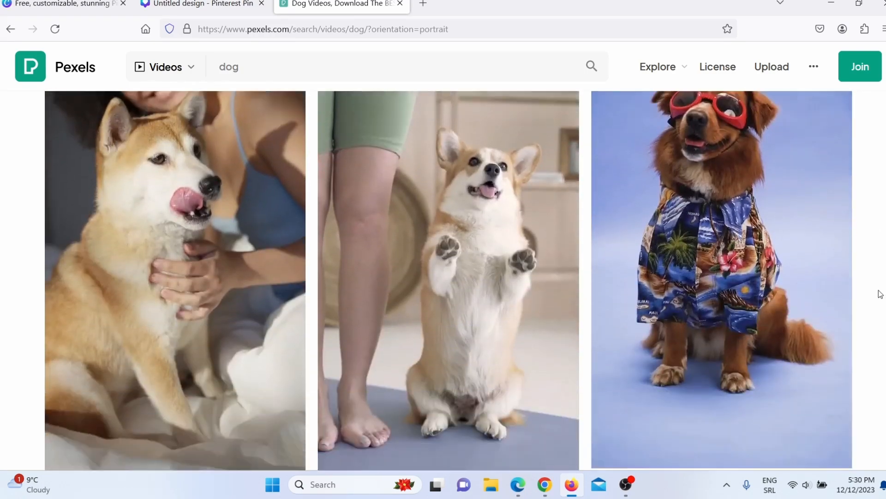
pyautogui.scroll(-11, 881, 294)
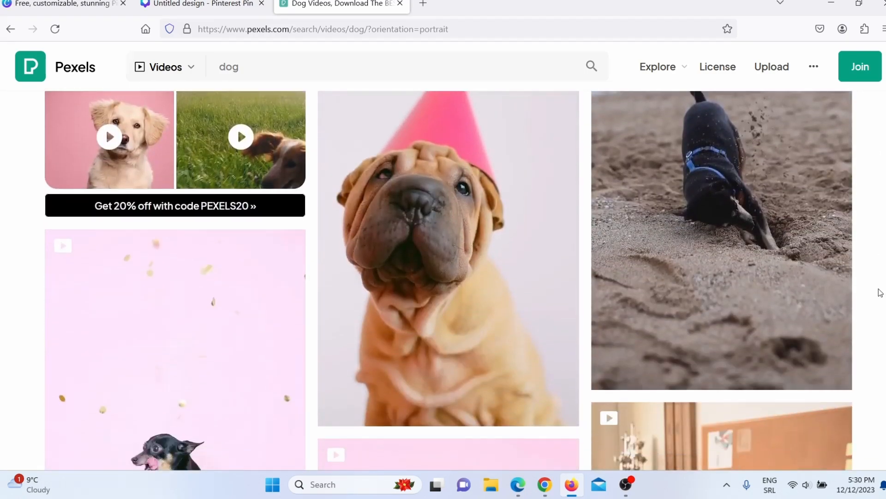
pyautogui.scroll(-12, 881, 292)
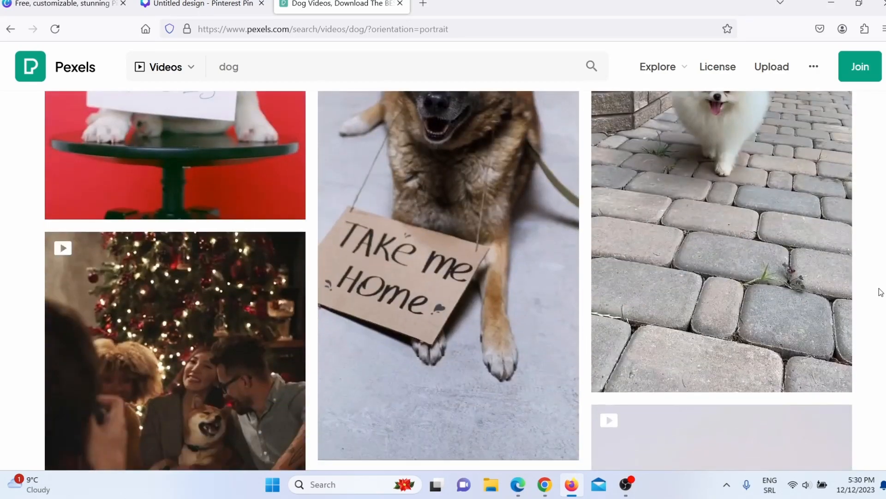
pyautogui.scroll(-12, 880, 292)
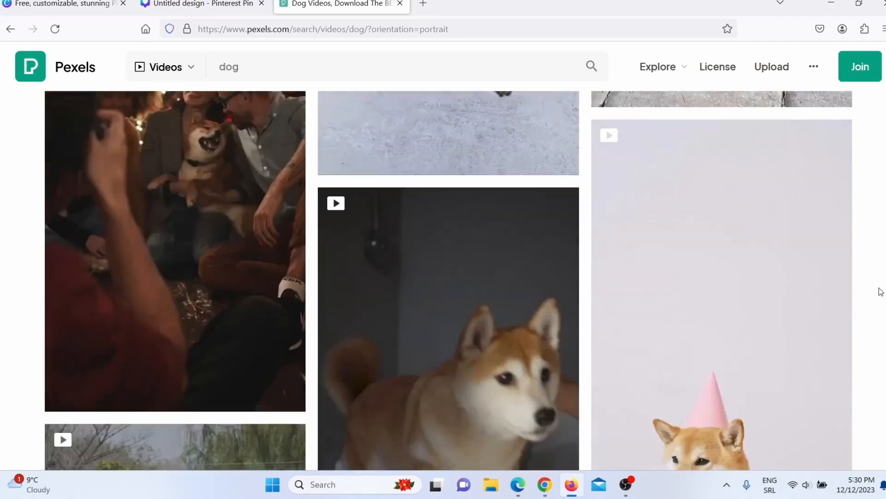
pyautogui.scroll(-10, 881, 293)
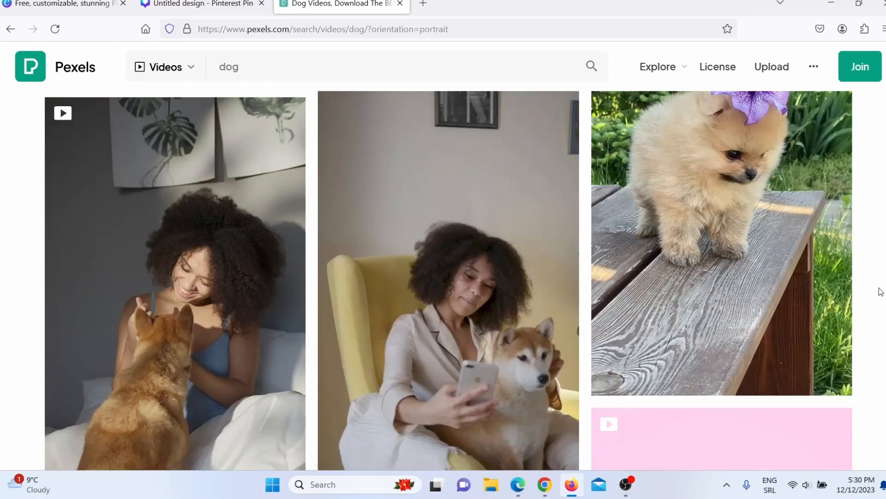
pyautogui.scroll(-7, 880, 292)
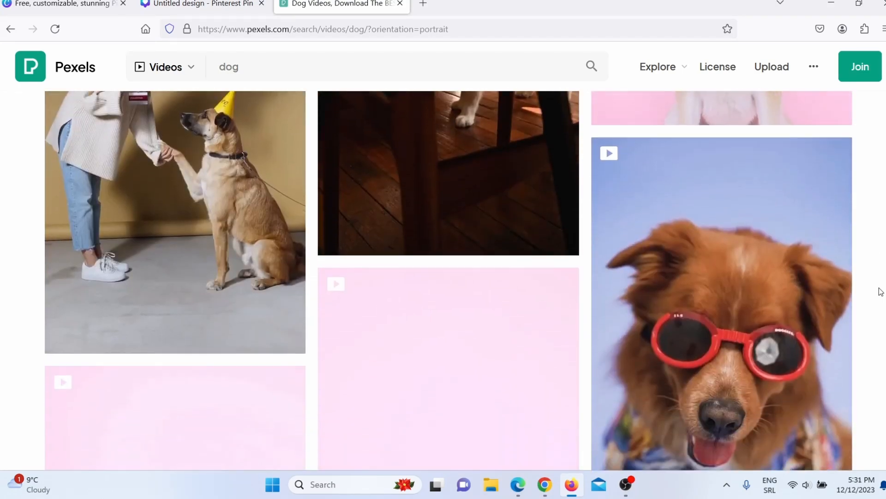
pyautogui.scroll(-12, 881, 292)
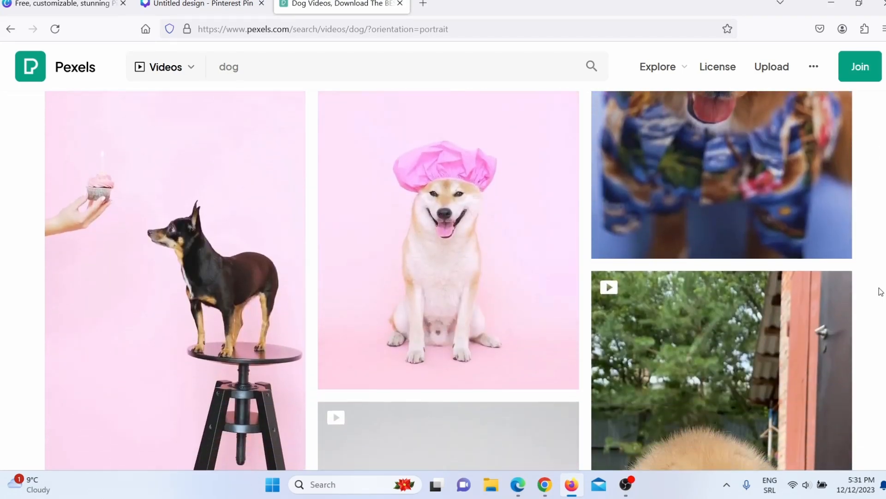
pyautogui.scroll(-9, 880, 293)
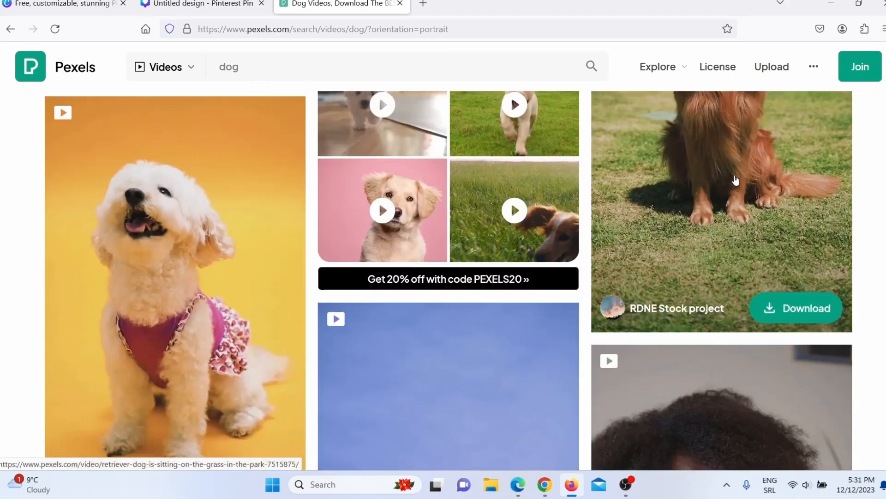
# Open the vertical clip of the retriever sitting on grass and select its HD 720×1280 download size
pyautogui.click(736, 180)
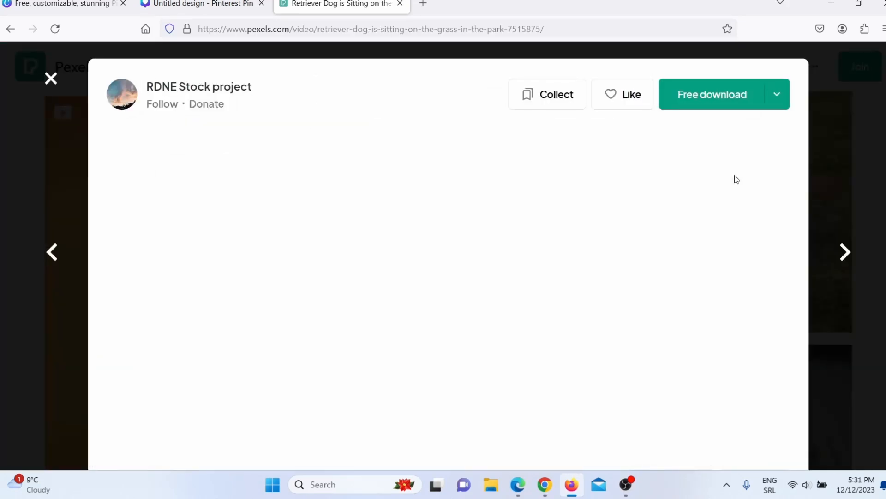
pyautogui.click(776, 98)
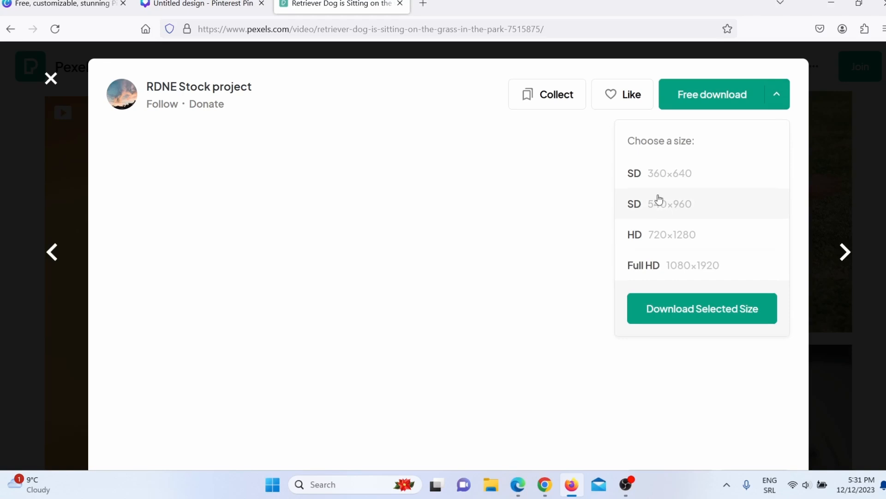
pyautogui.click(667, 236)
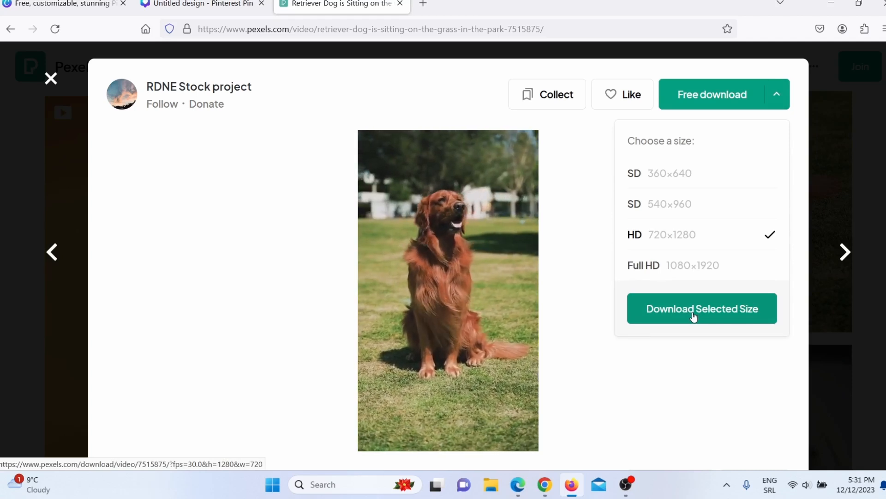
# Switch to Canva and place the uploaded 12.1s dog video on the blank pin so it fills the page
pyautogui.click(175, 4)
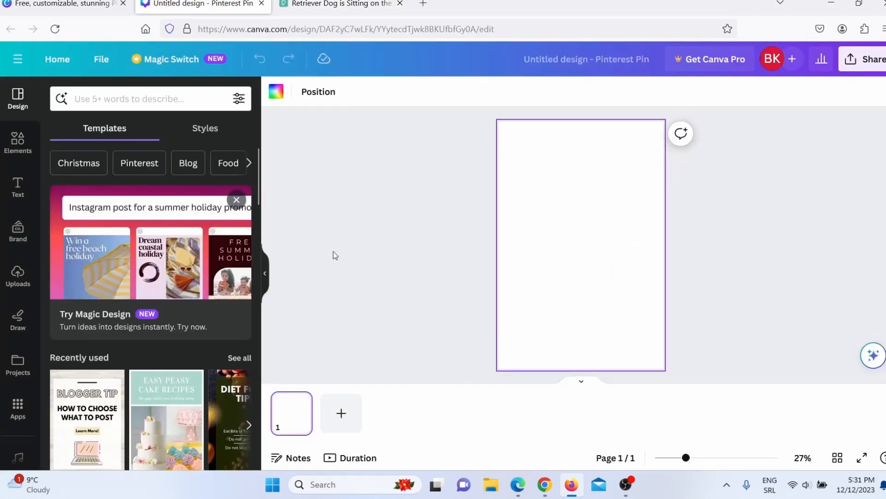
pyautogui.click(17, 276)
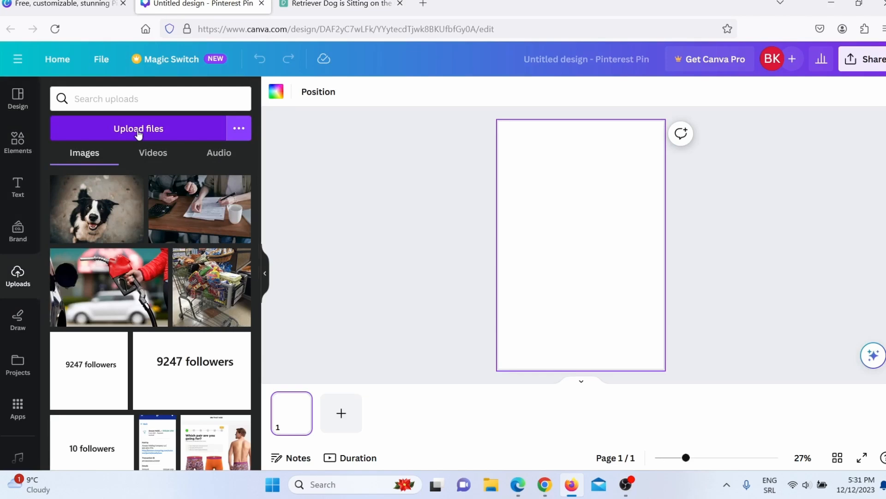
pyautogui.click(155, 154)
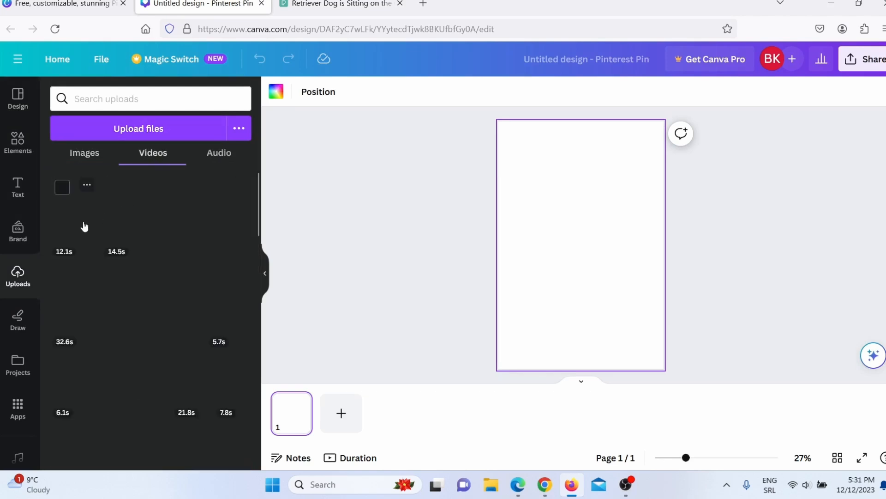
pyautogui.moveTo(92, 242); pyautogui.dragTo(555, 196)
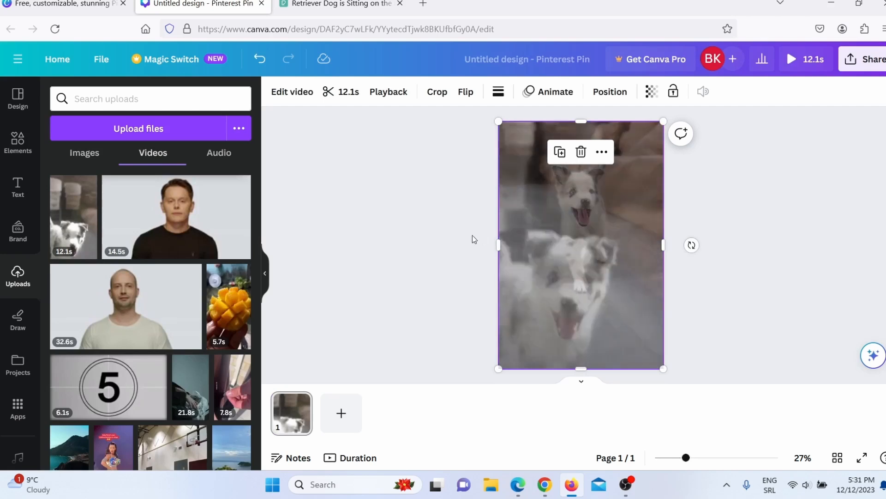
# Switch to ChatGPT and copy the third quote, "Dogs are not our whole life, but they make our lives whole.", with its author
pyautogui.click(545, 484)
pyautogui.scroll(3, 501, 252)
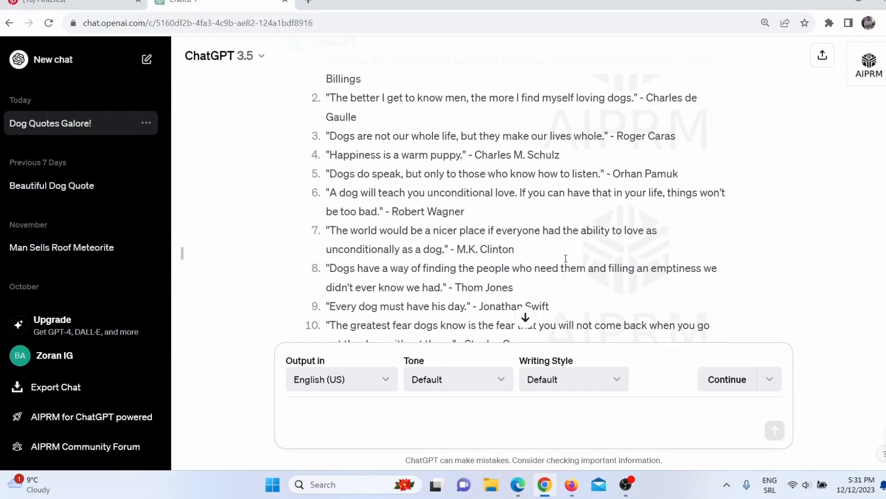
pyautogui.moveTo(327, 196); pyautogui.dragTo(677, 200)
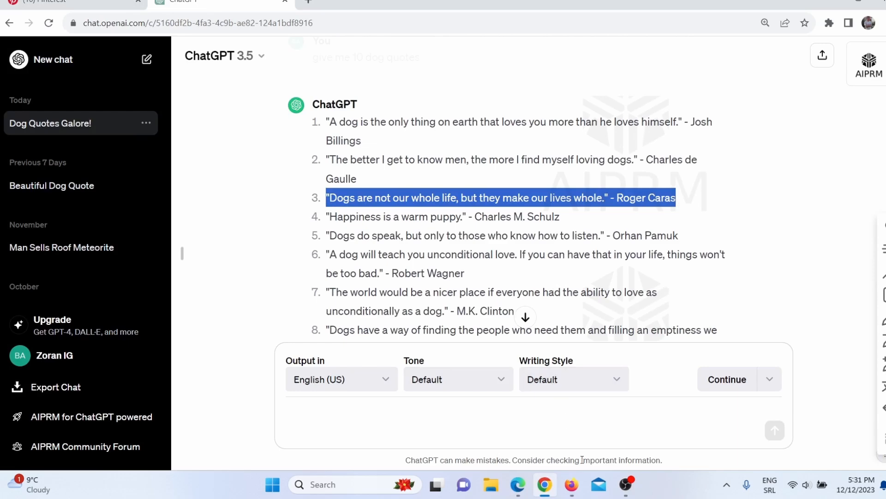
# Return to Canva and add the recently used "love, peace, and joy" font combination to the pin
pyautogui.click(575, 494)
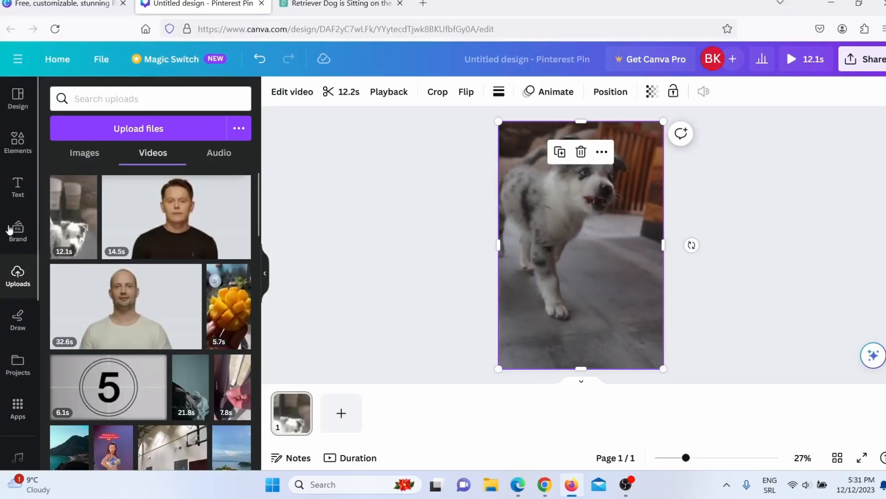
pyautogui.click(25, 197)
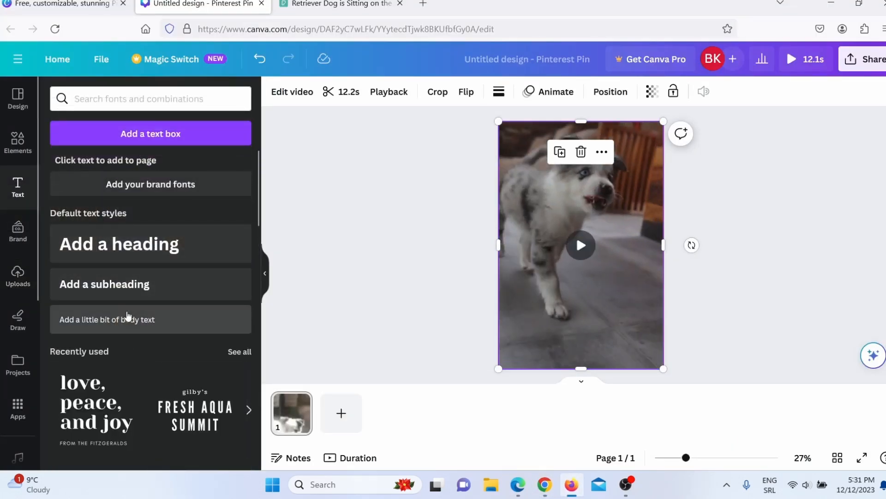
pyautogui.scroll(-2, 123, 316)
pyautogui.scroll(-2, 140, 315)
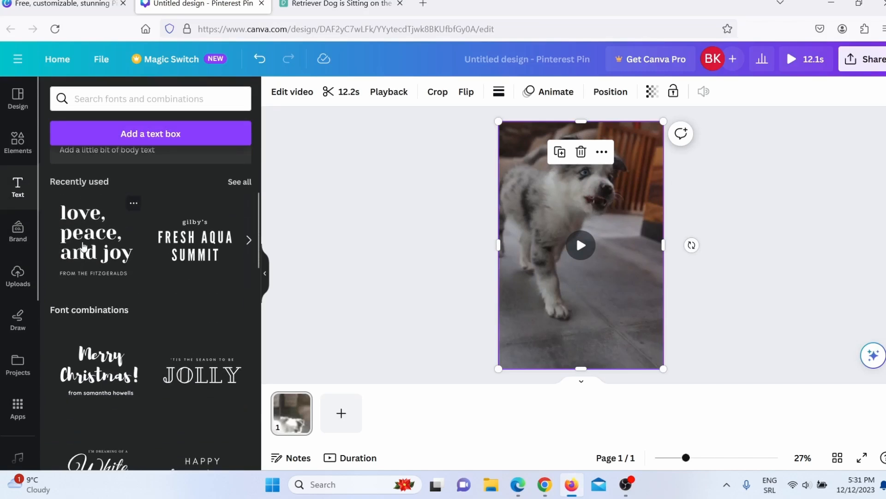
pyautogui.click(84, 238)
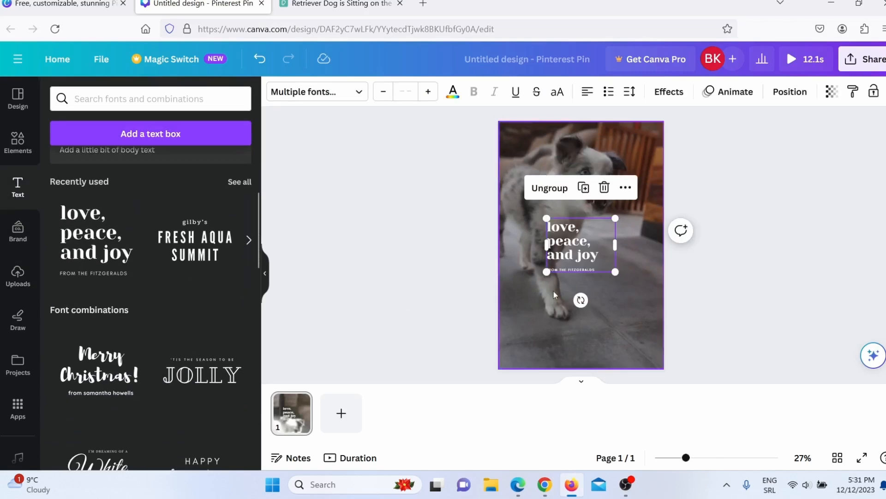
# Clear the small subtitle and replace the heading with "Dogs are not our whole life, but they make our lives whole." – Roger Caras
pyautogui.click(589, 270)
pyautogui.click(589, 270)
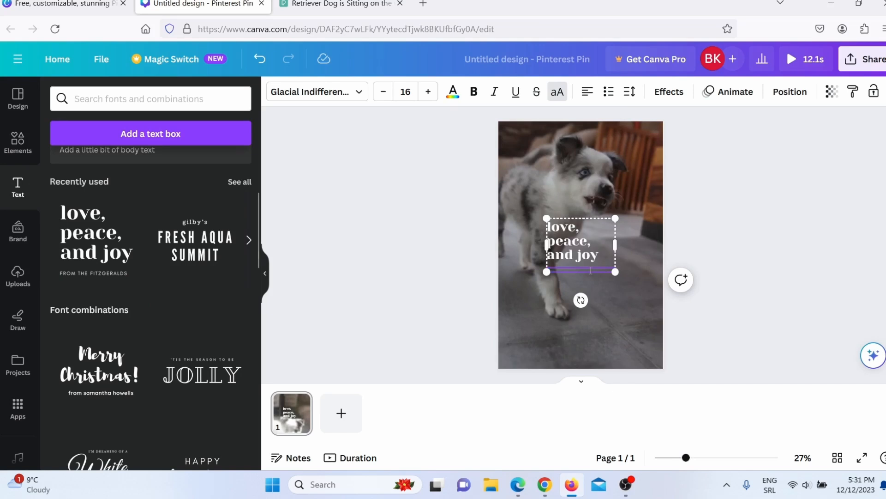
pyautogui.click(596, 254)
pyautogui.click(596, 255)
pyautogui.write('"Dogs are not our whole life, but they make our lives whole." – Roger Caras')
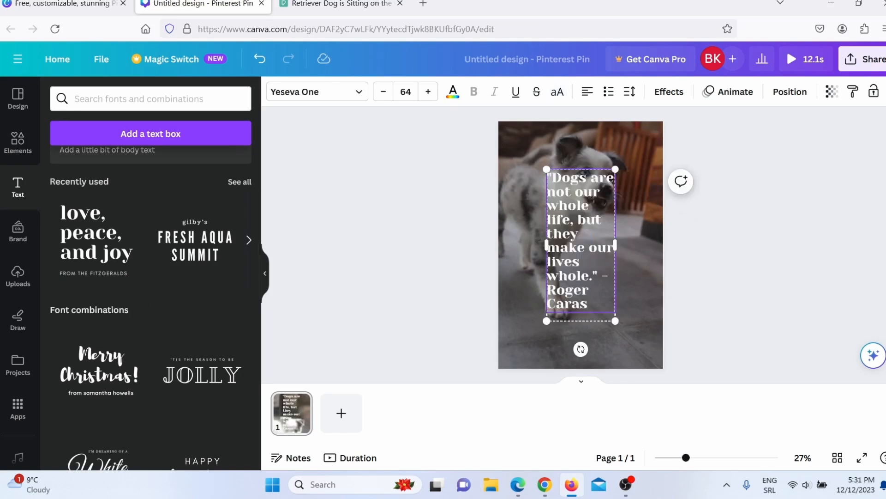
# Widen the quote text box to nearly the full pin width and move it to the lower part of the pin
pyautogui.moveTo(616, 248); pyautogui.dragTo(657, 248)
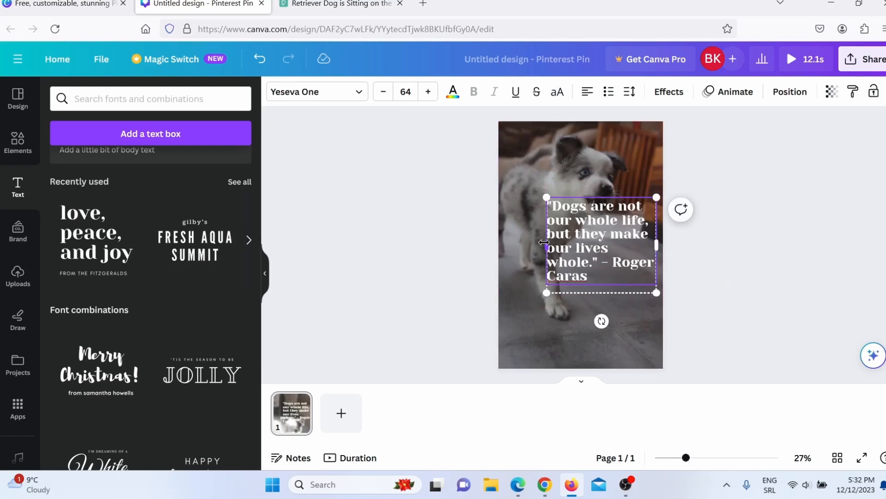
pyautogui.moveTo(546, 245); pyautogui.dragTo(507, 245)
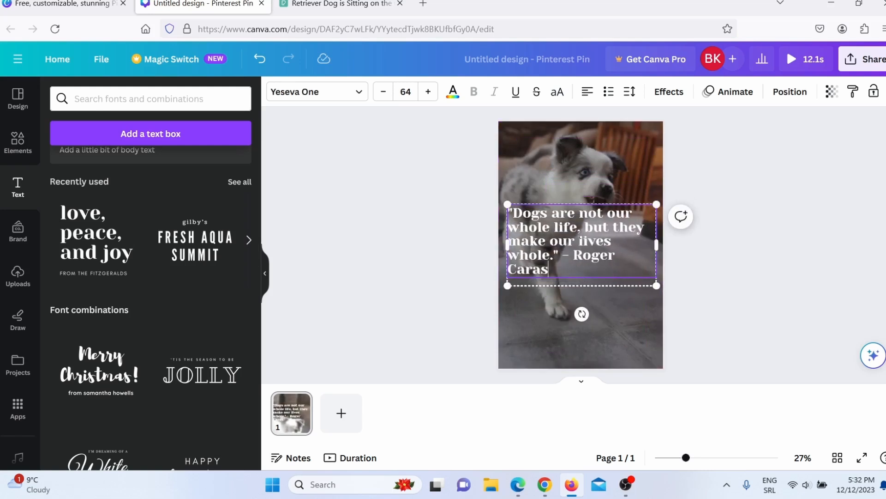
pyautogui.click(672, 280)
pyautogui.moveTo(534, 242); pyautogui.dragTo(533, 318)
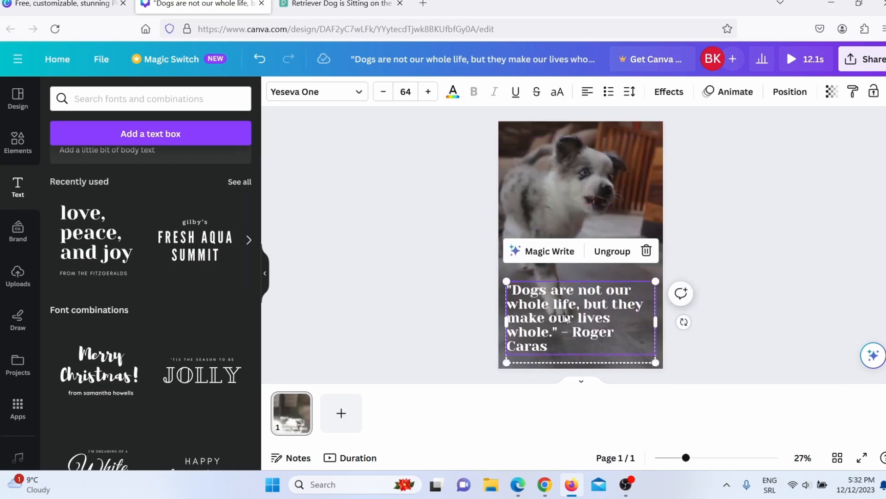
# Apply a Shadow effect to the quote with black color and Transparency 100
pyautogui.click(670, 95)
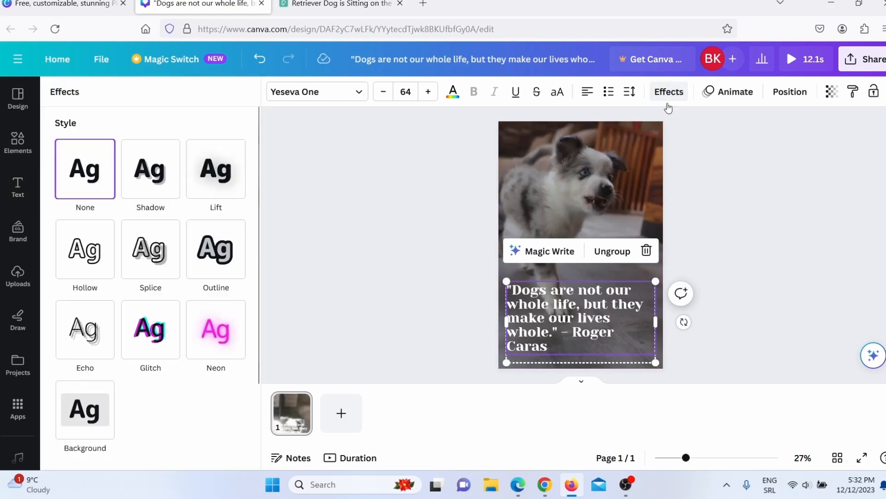
pyautogui.click(145, 184)
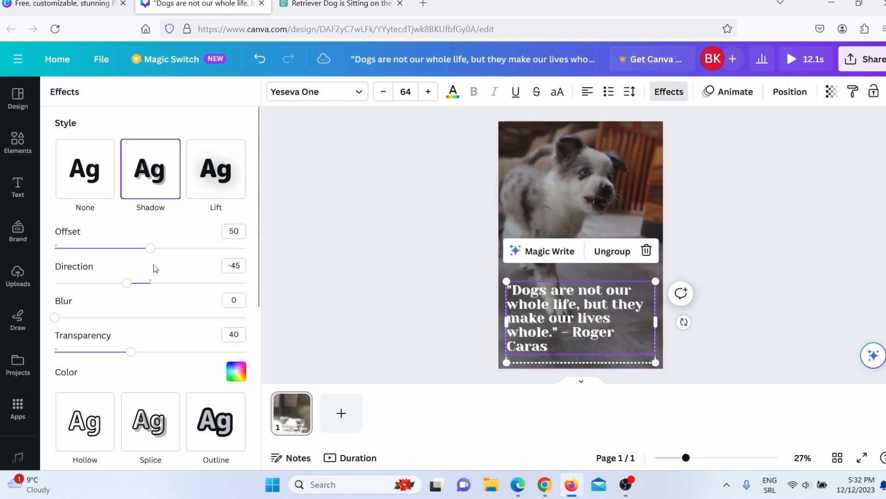
pyautogui.click(237, 373)
pyautogui.scroll(-2, 192, 328)
pyautogui.click(75, 280)
pyautogui.scroll(2, 143, 283)
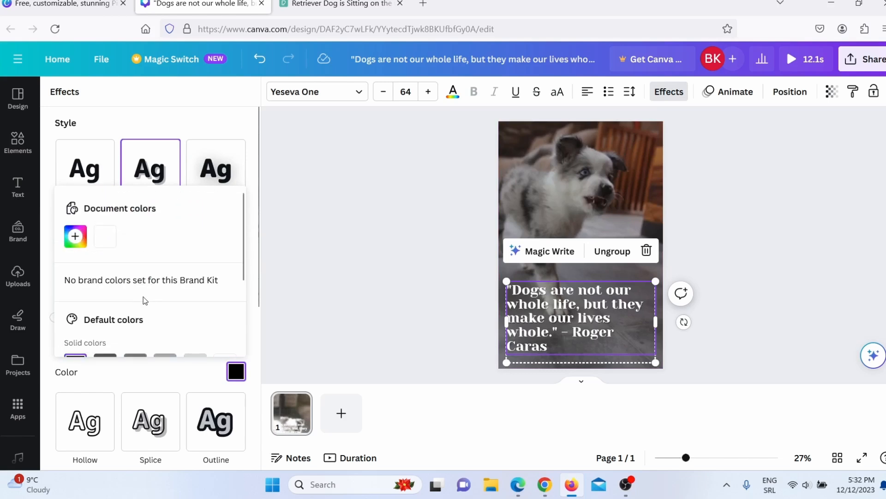
pyautogui.scroll(-3, 159, 309)
pyautogui.scroll(3, 160, 307)
pyautogui.click(175, 128)
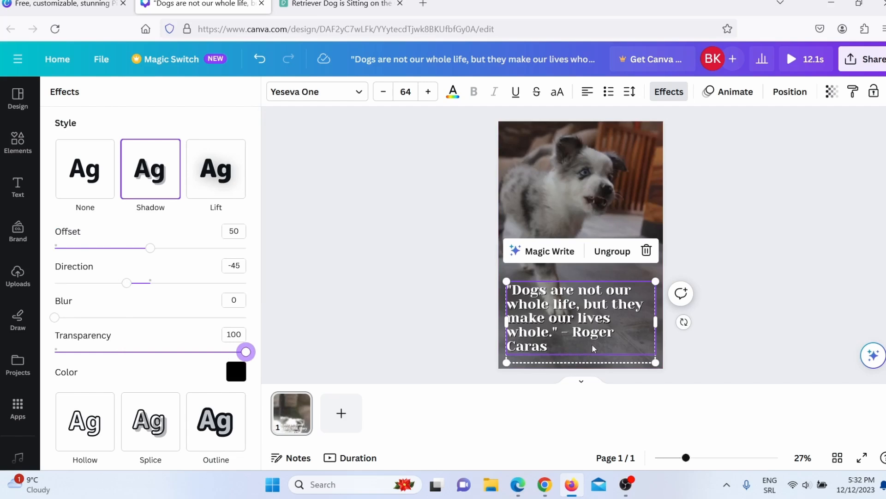
# Apply the Typewriter text animation to the quote, set to animate on enter
pyautogui.click(737, 95)
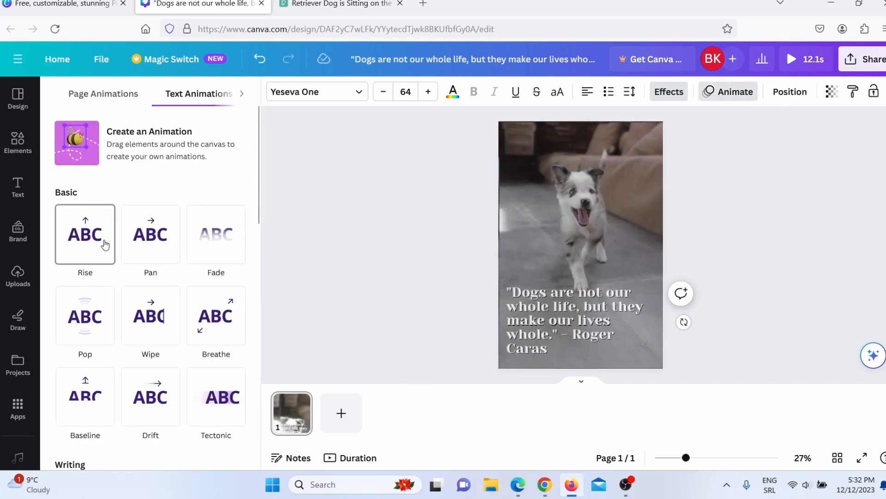
pyautogui.click(83, 334)
pyautogui.scroll(-2, 92, 323)
pyautogui.scroll(-4, 111, 318)
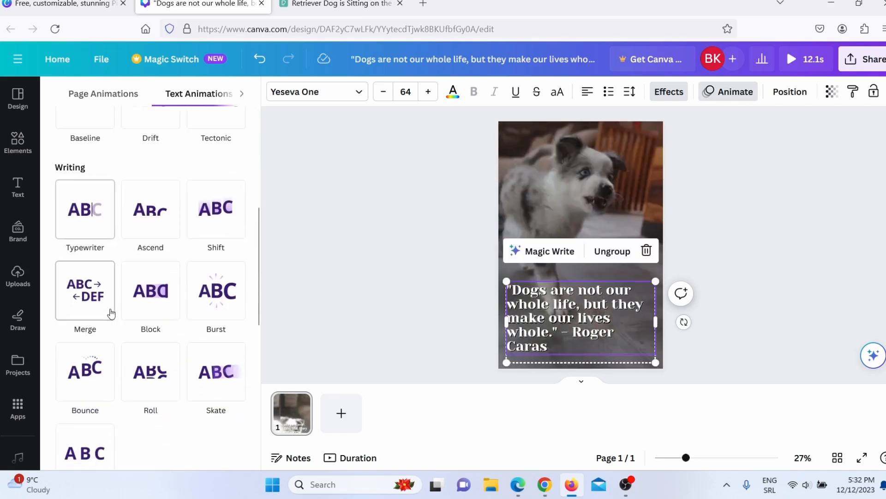
pyautogui.click(87, 210)
pyautogui.click(90, 215)
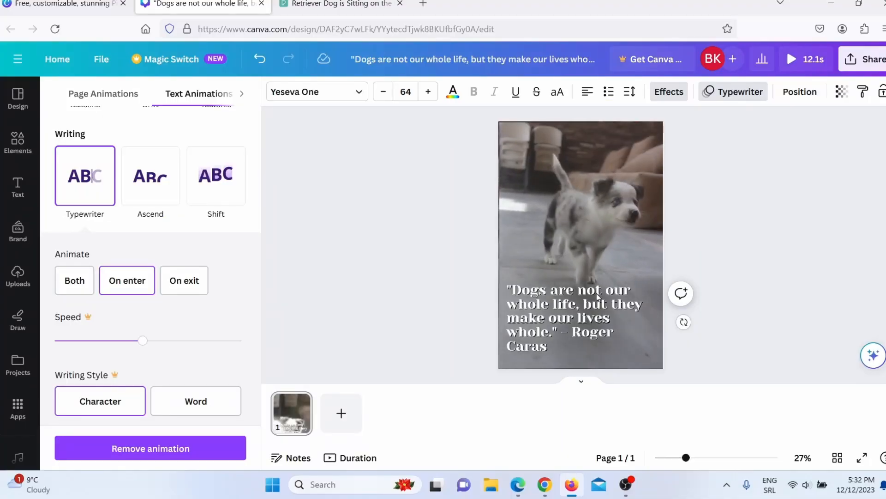
pyautogui.click(597, 292)
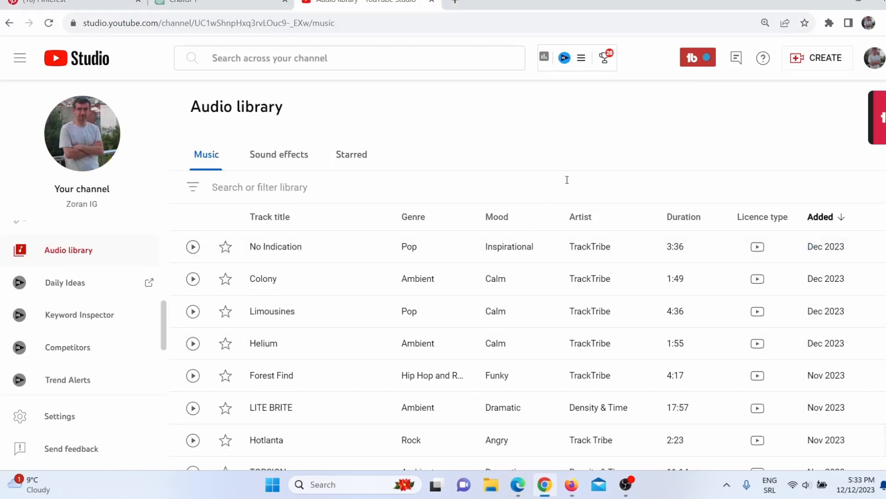
# Search the YouTube Studio audio library for "dog" and look through the tracks for suitable background music
pyautogui.click(239, 188)
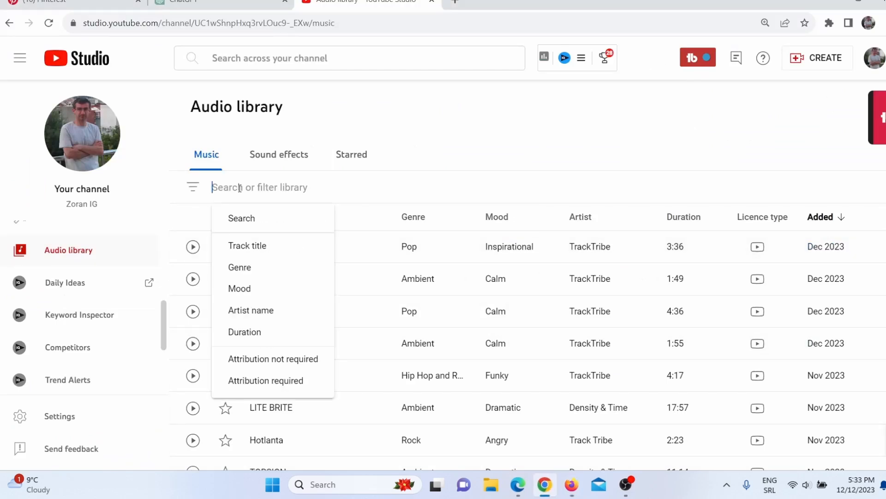
pyautogui.write('dog')
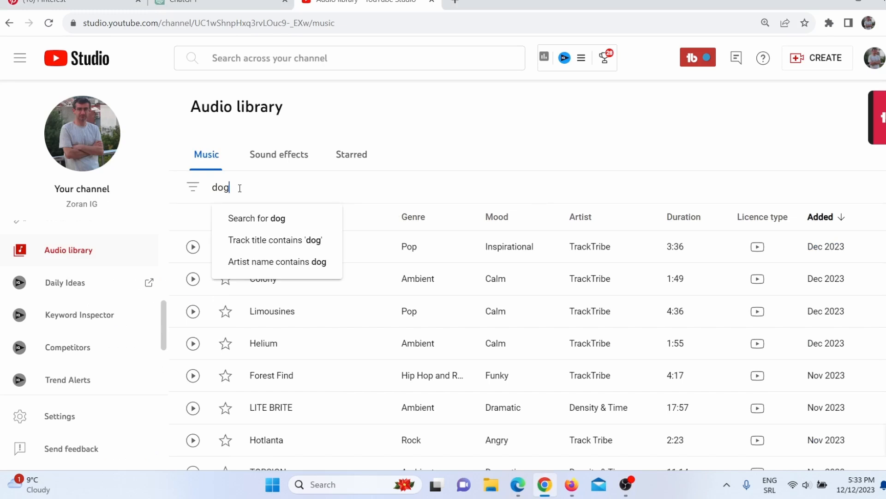
pyautogui.press('Return')
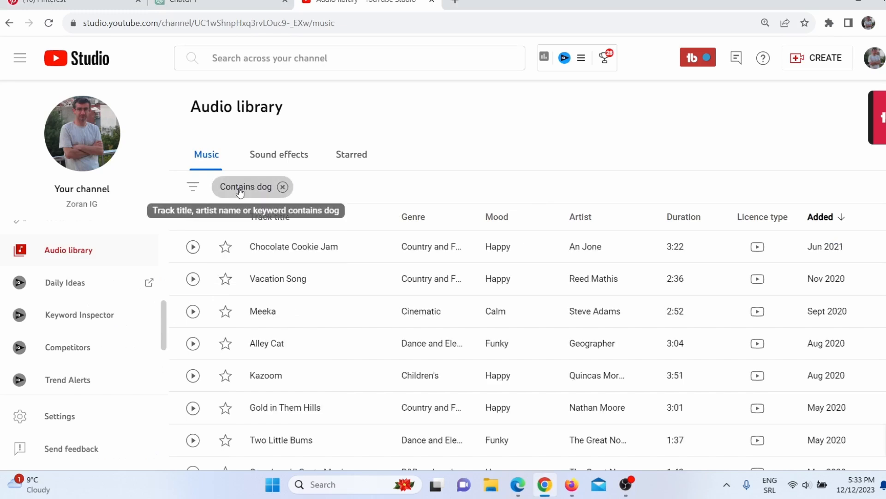
pyautogui.scroll(-4, 324, 325)
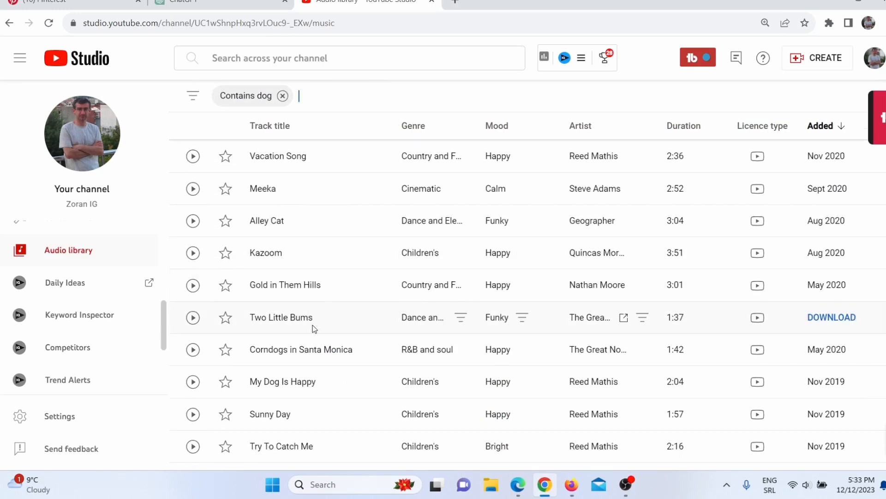
pyautogui.scroll(-7, 314, 329)
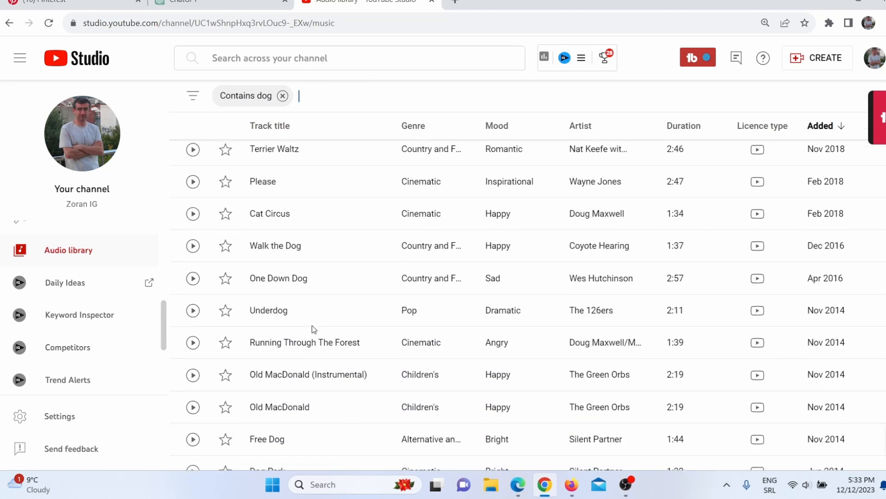
pyautogui.scroll(7, 326, 321)
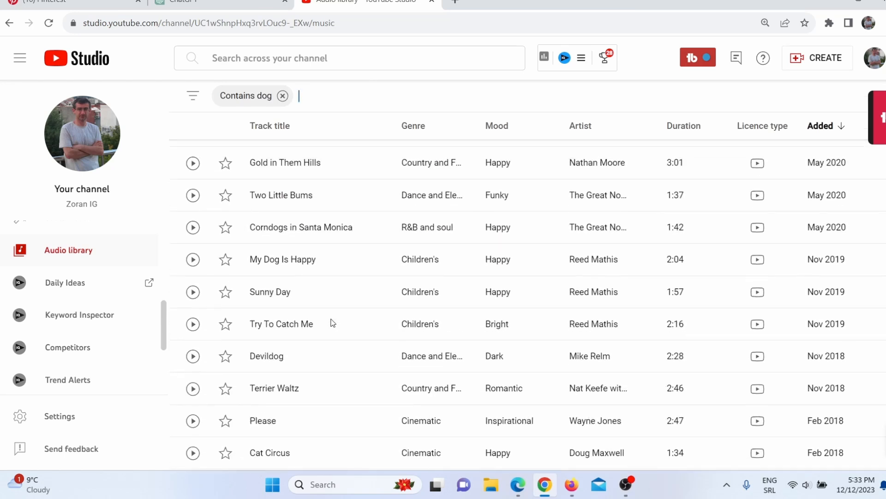
pyautogui.scroll(1, 331, 322)
pyautogui.moveTo(826, 226)
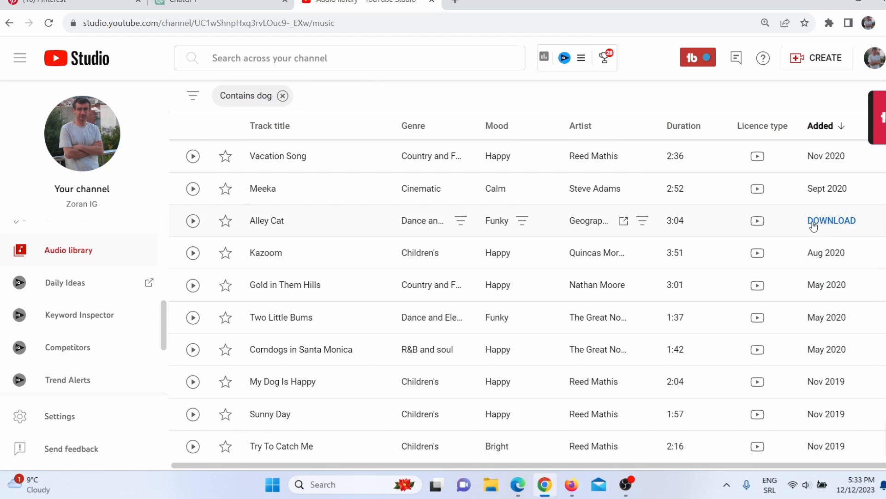
# Switch to the Canva design and add the uploaded audio track "Walking the Dog - Silent Partner.mp3" to the pin
pyautogui.click(567, 496)
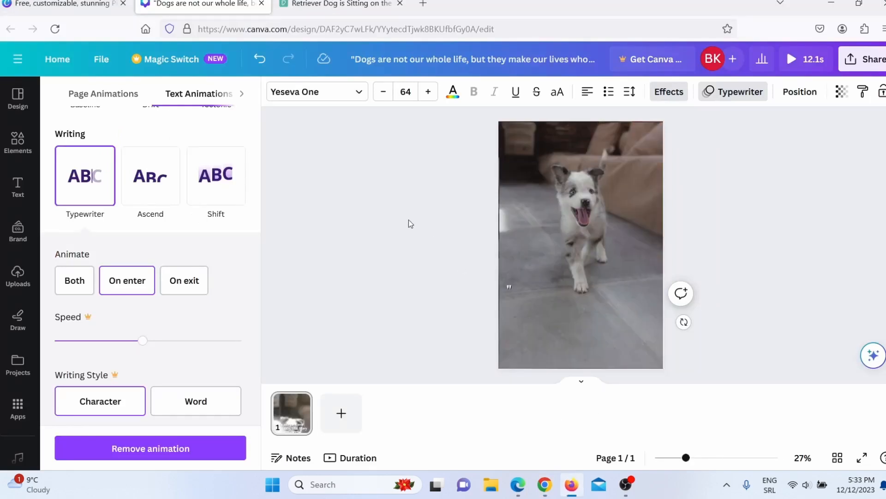
pyautogui.click(18, 276)
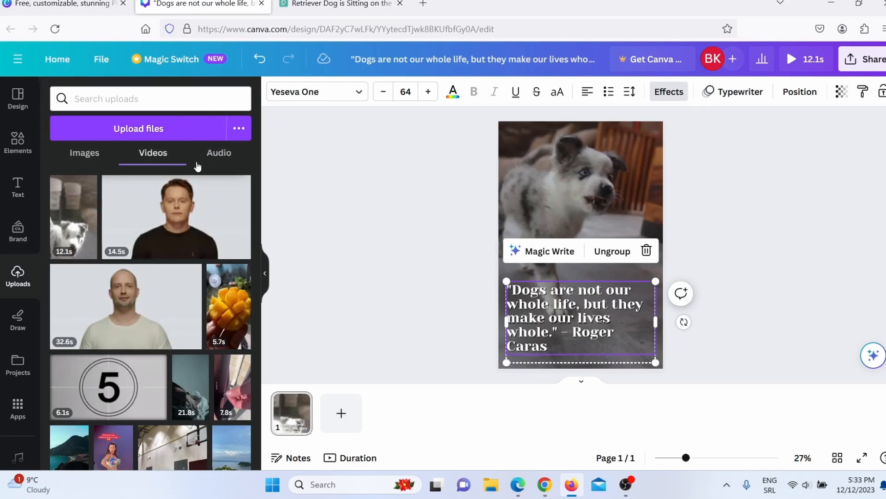
pyautogui.click(220, 153)
pyautogui.moveTo(113, 202); pyautogui.dragTo(573, 252)
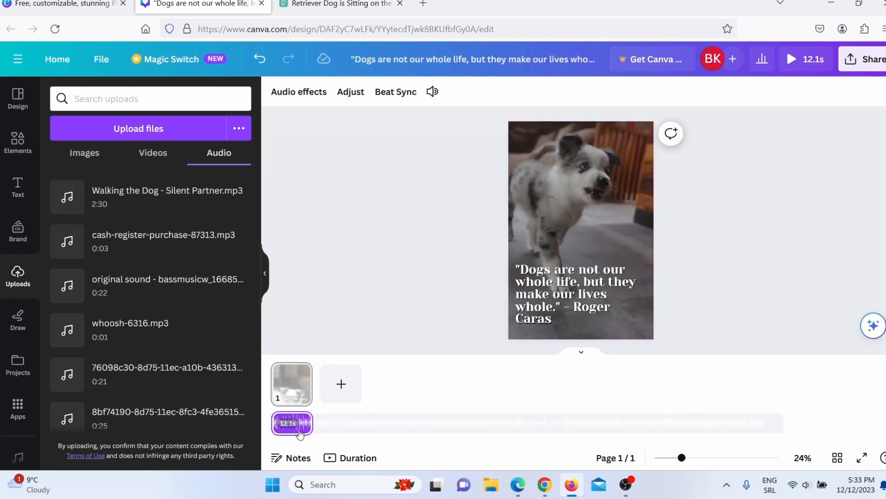
# Preview the pin video and open its download options for an MP4 Video
pyautogui.click(291, 391)
pyautogui.click(581, 230)
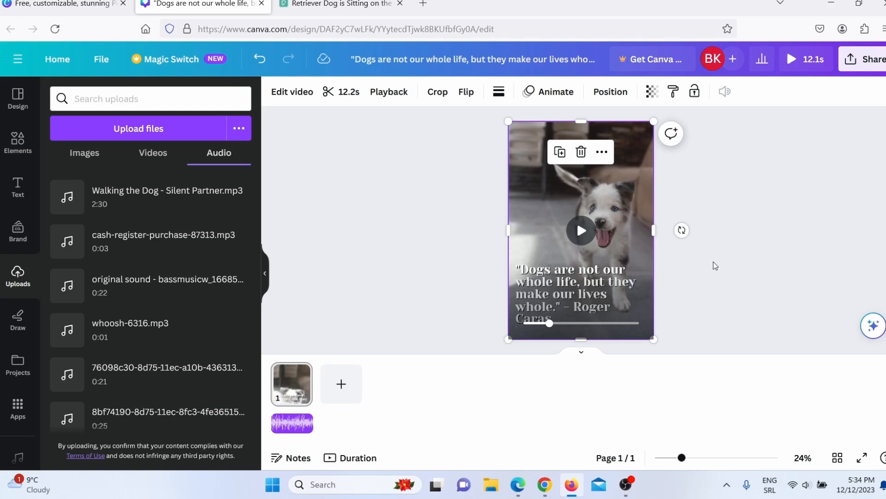
pyautogui.click(852, 67)
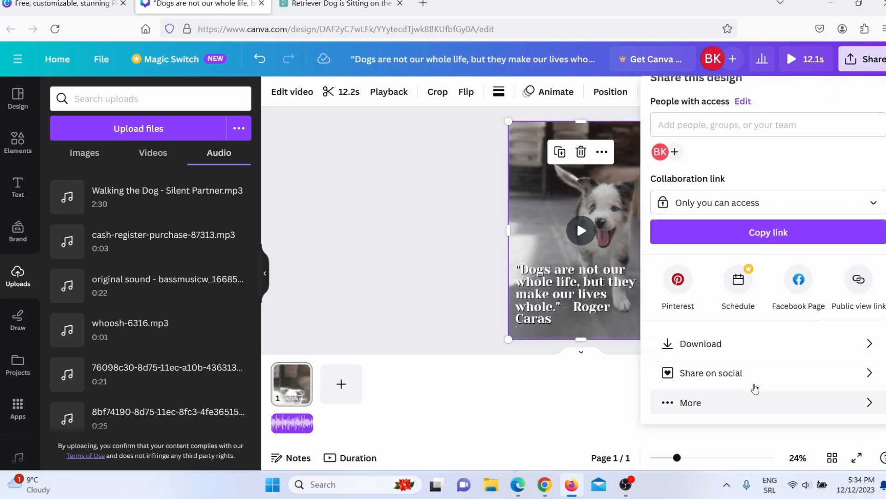
pyautogui.click(742, 347)
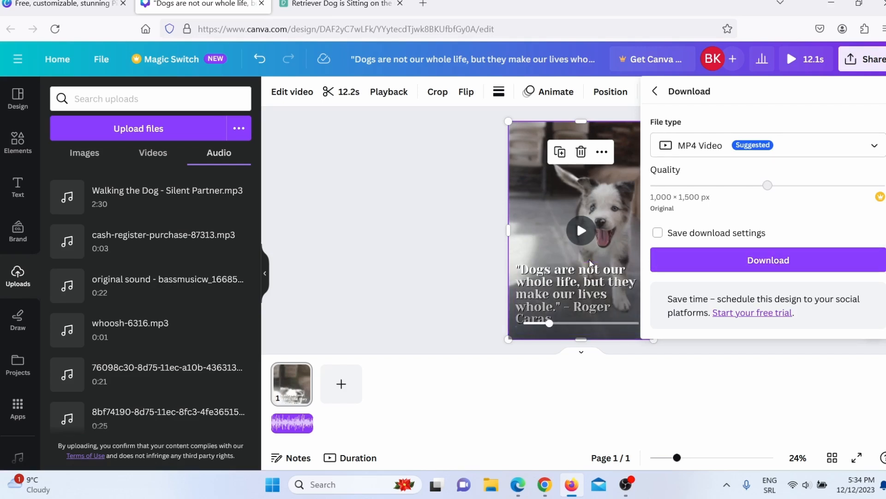
# Switch to the Dog lovers Pinterest account in Edge and start creating a new organic pin
pyautogui.click(518, 486)
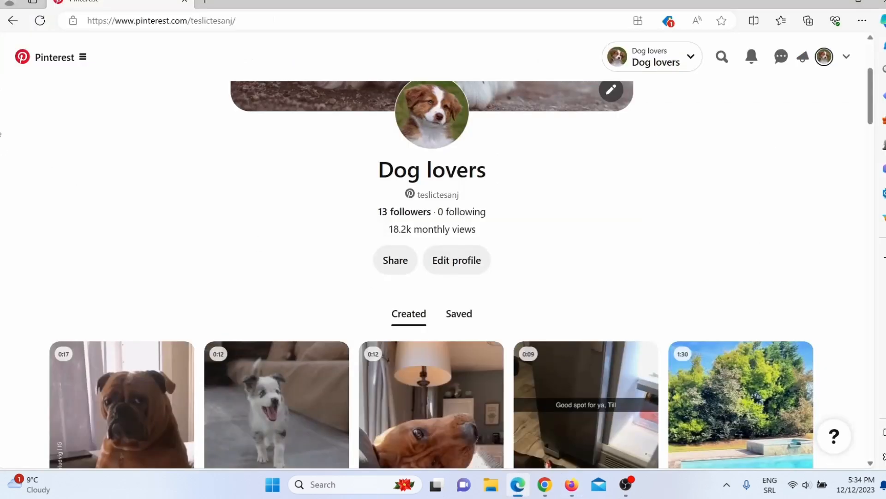
pyautogui.click(71, 63)
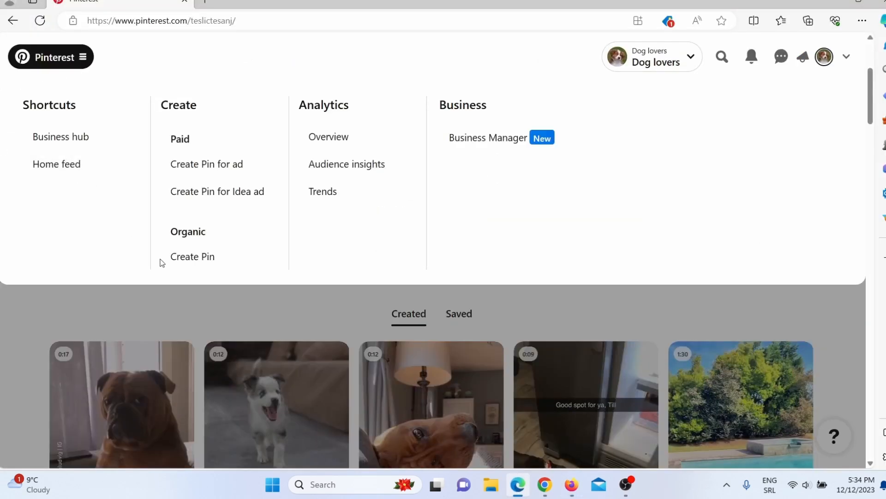
pyautogui.click(192, 256)
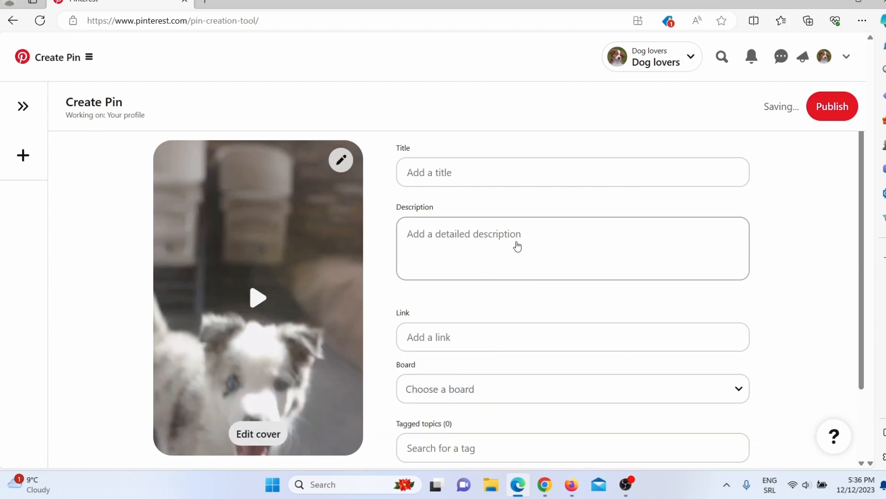
# Go over the title, description, link and board fields of the new pin without filling them in
pyautogui.click(438, 172)
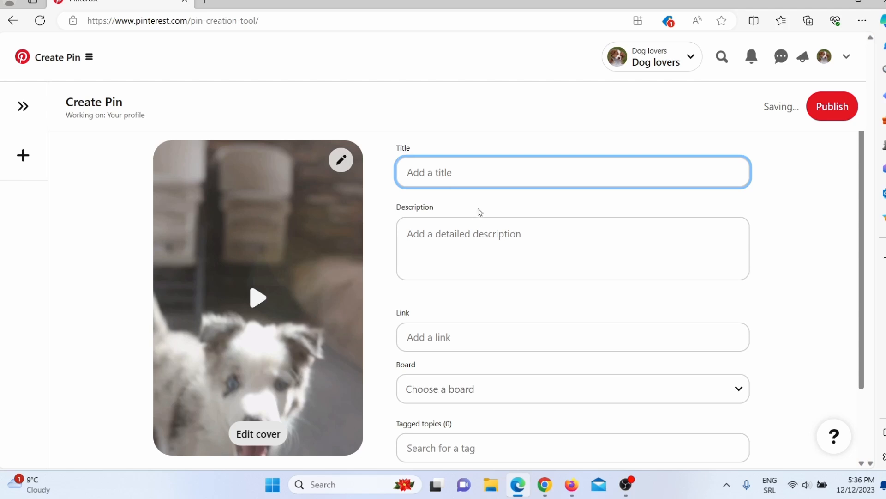
pyautogui.click(471, 248)
pyautogui.scroll(-2, 499, 259)
pyautogui.click(447, 313)
pyautogui.click(388, 346)
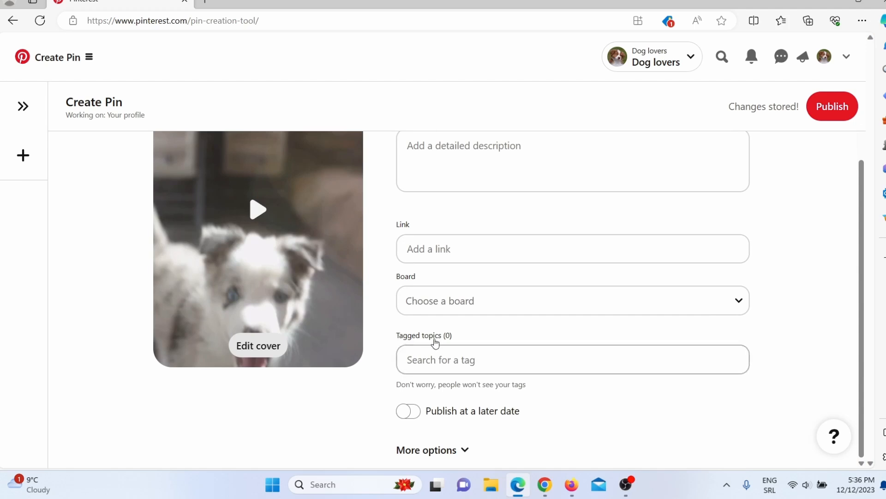
# Tag the new pin with the topics Dog Quotes and Dogs
pyautogui.click(468, 358)
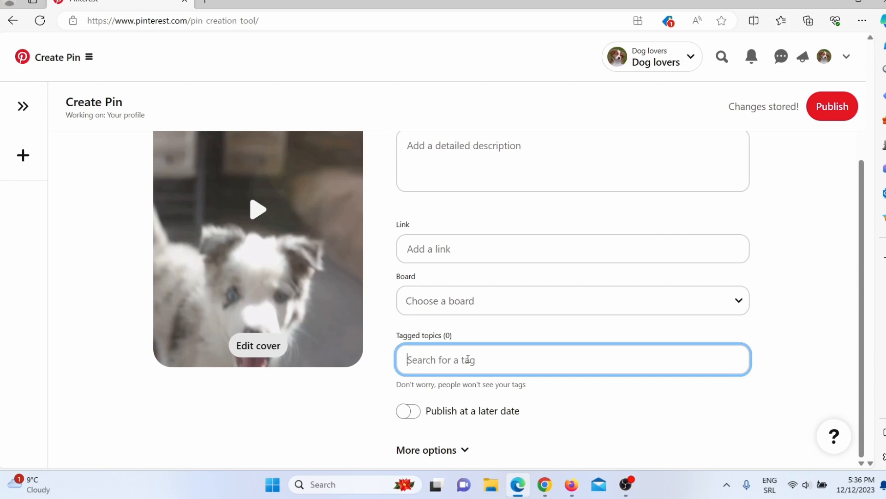
pyautogui.write('dog')
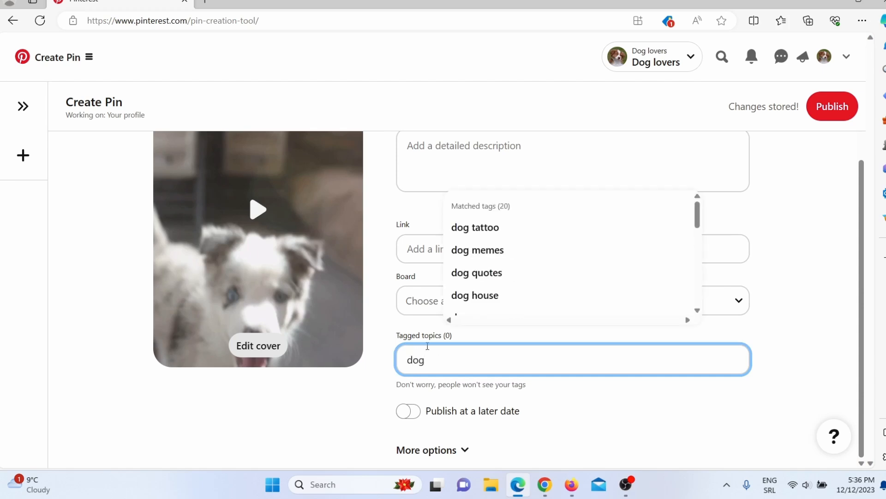
pyautogui.click(488, 272)
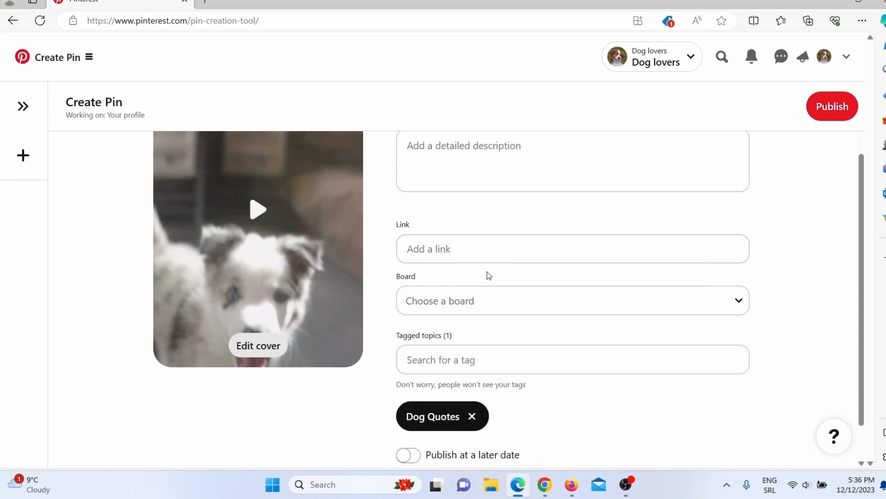
pyautogui.click(492, 365)
pyautogui.write('dogs')
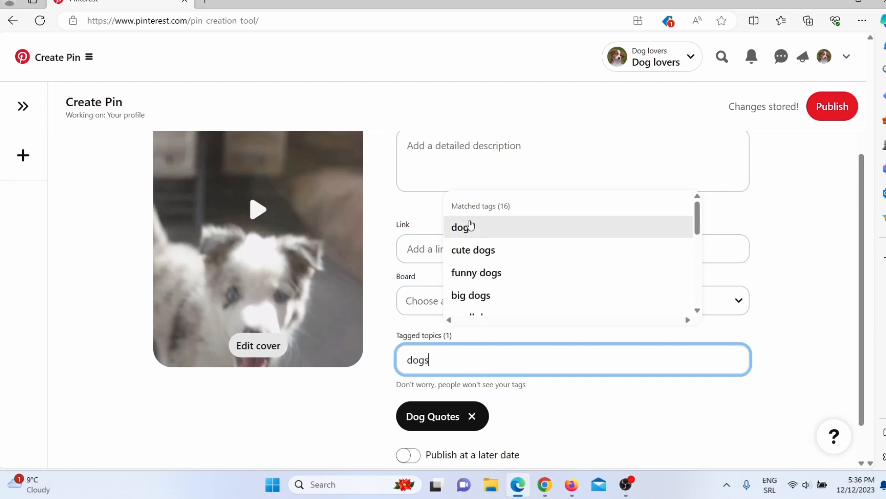
pyautogui.click(468, 226)
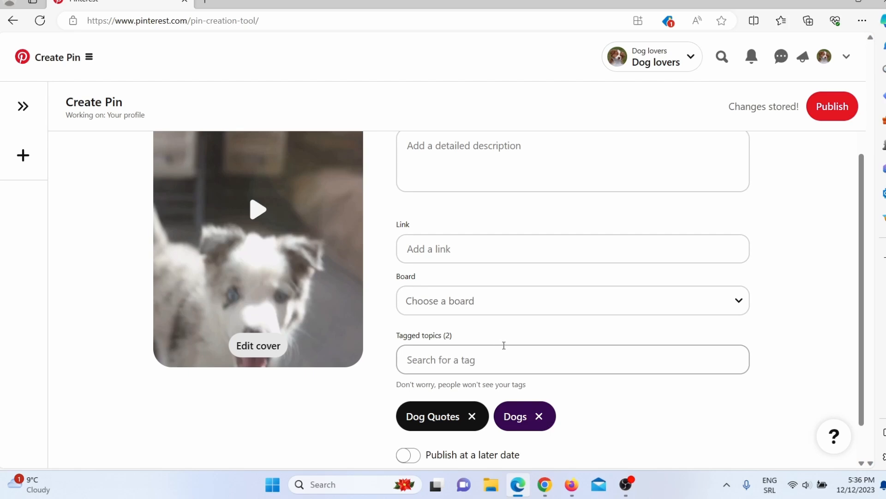
pyautogui.scroll(-1, 507, 352)
pyautogui.scroll(3, 706, 395)
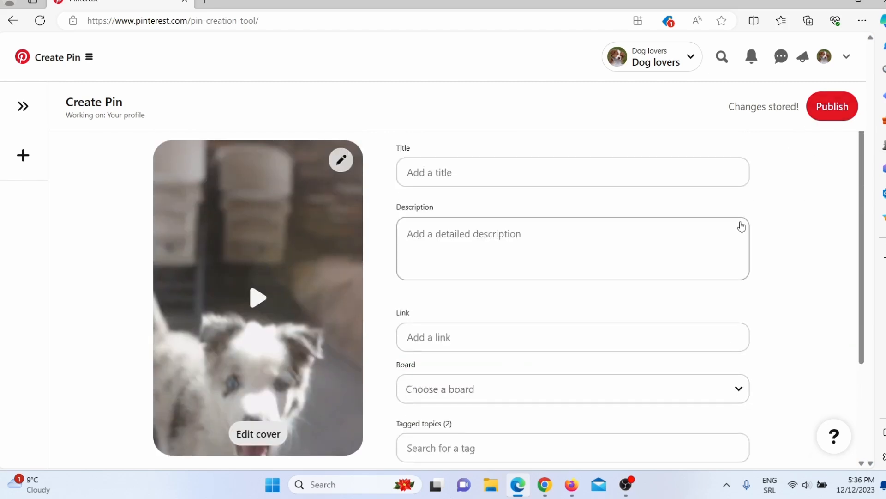
# Open the stats of the published puppy quote pin from the profile and examine its performance metrics, impressions graph and saved boards
pyautogui.click(825, 57)
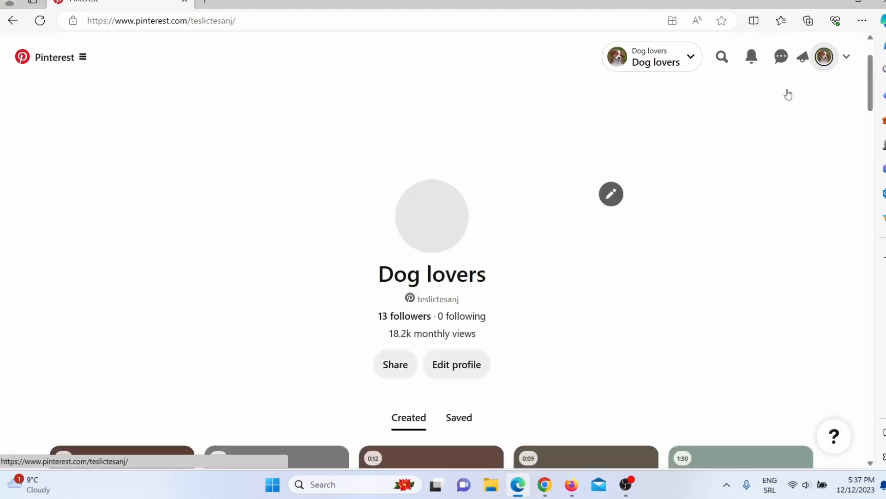
pyautogui.scroll(-8, 15, 278)
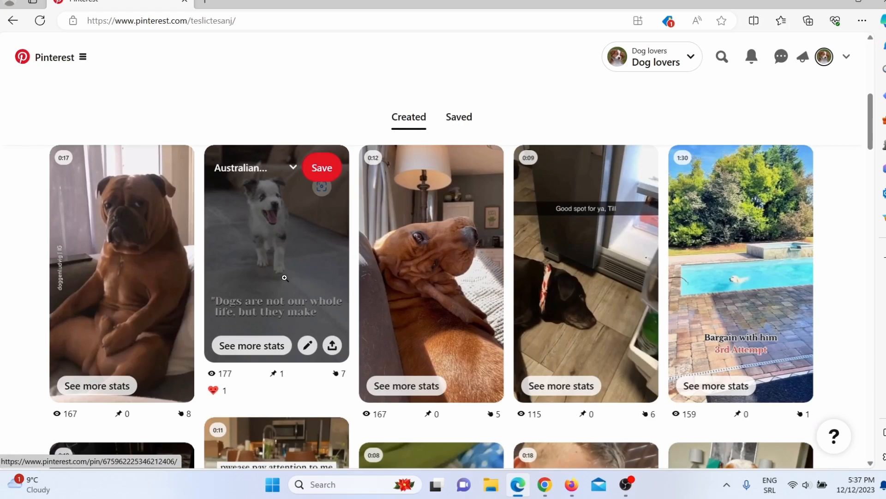
pyautogui.click(260, 351)
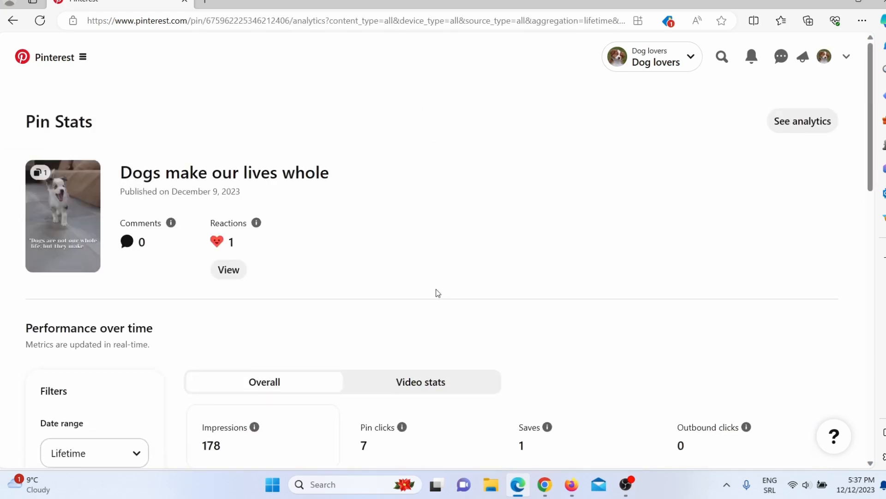
pyautogui.scroll(-3, 437, 296)
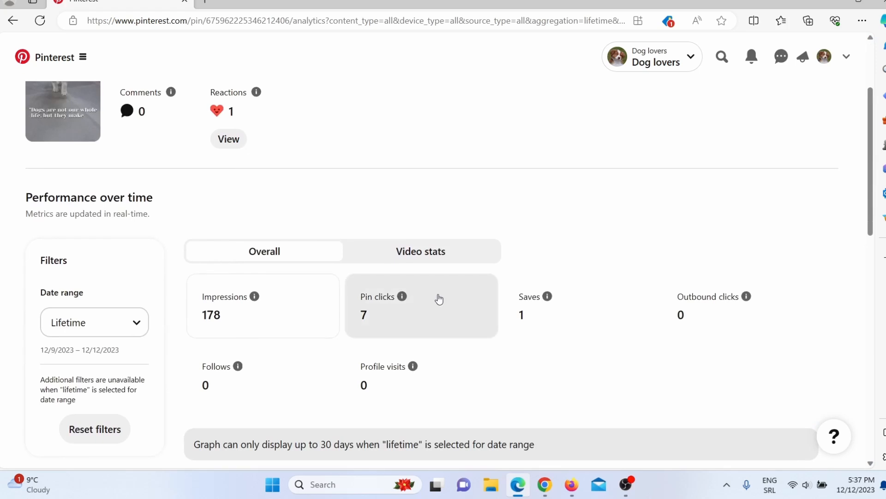
pyautogui.scroll(-5, 440, 299)
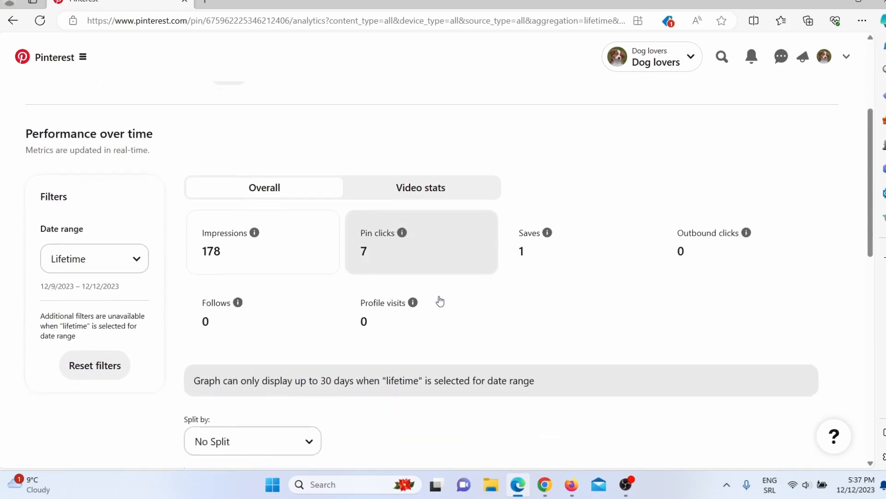
pyautogui.scroll(-2, 443, 304)
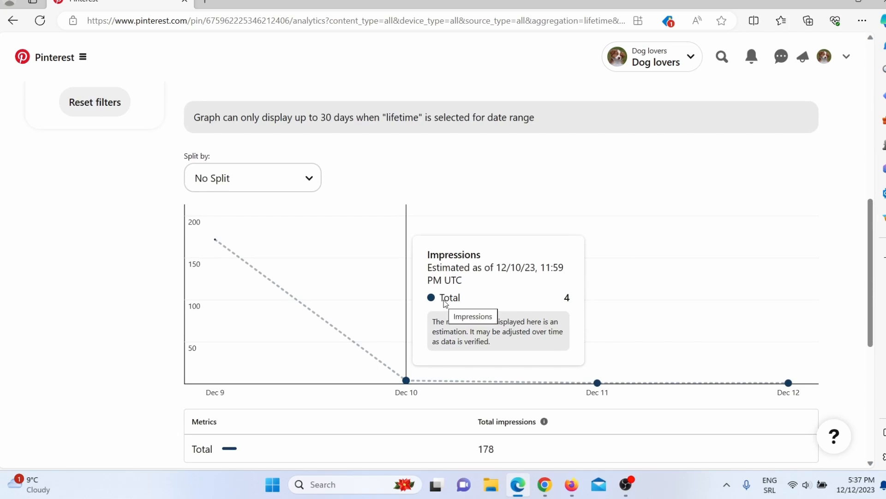
pyautogui.scroll(-7, 446, 303)
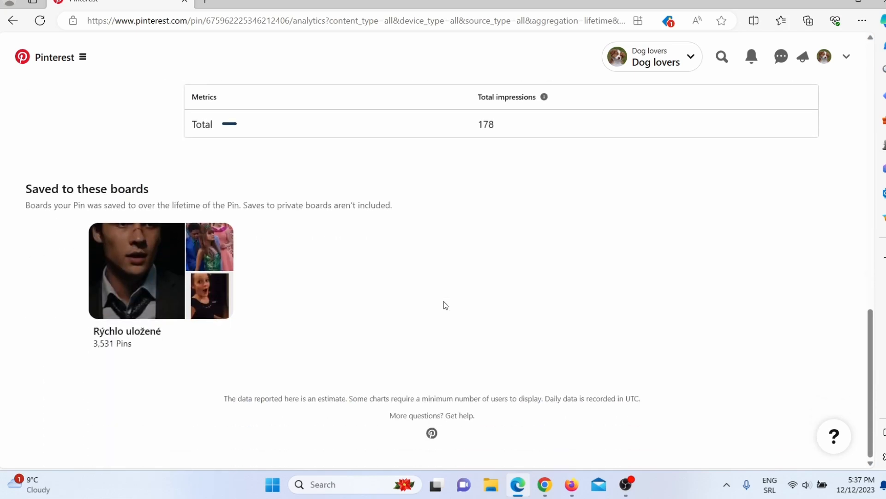
pyautogui.scroll(15, 470, 324)
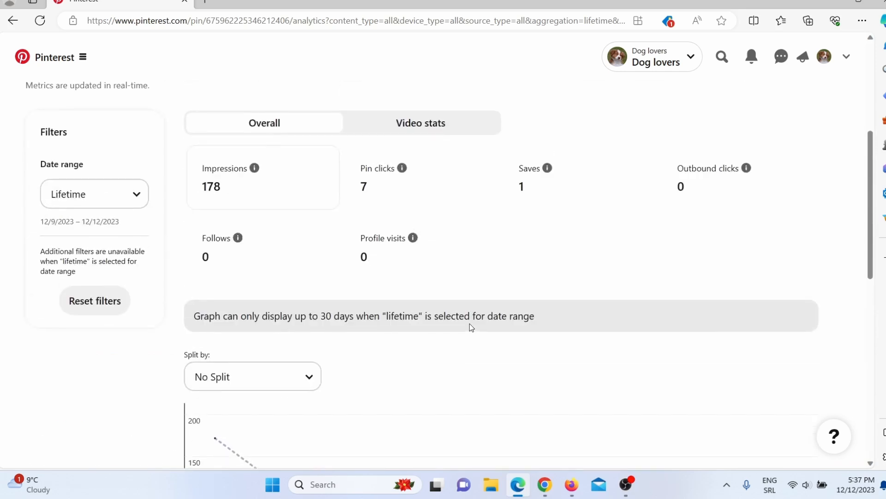
pyautogui.scroll(2, 471, 323)
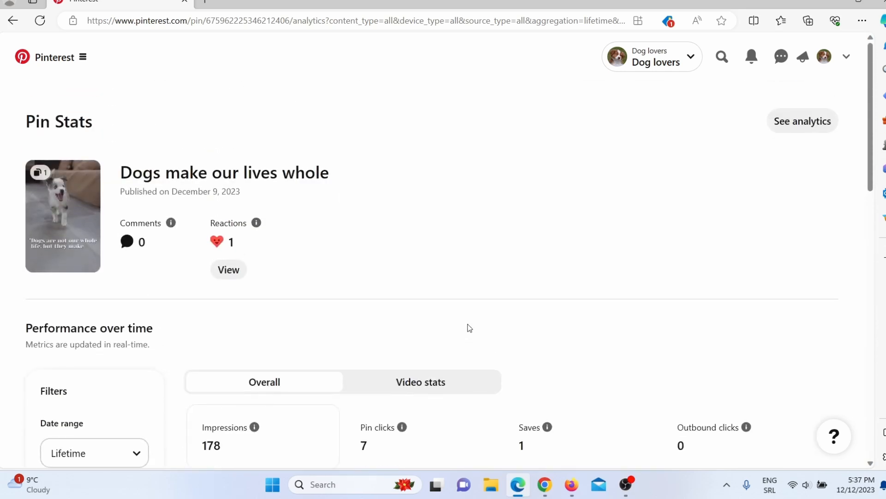